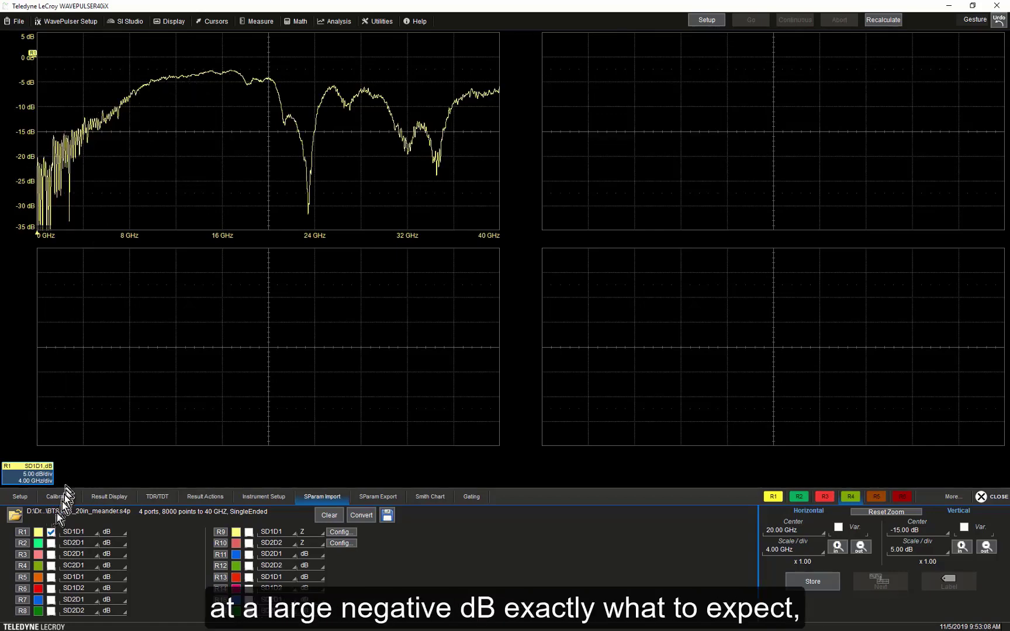
Step: Display the SD2D1 response in dB in addition to the SD1D1 trace
{"action": "left_click", "coordinate": [51, 543]}
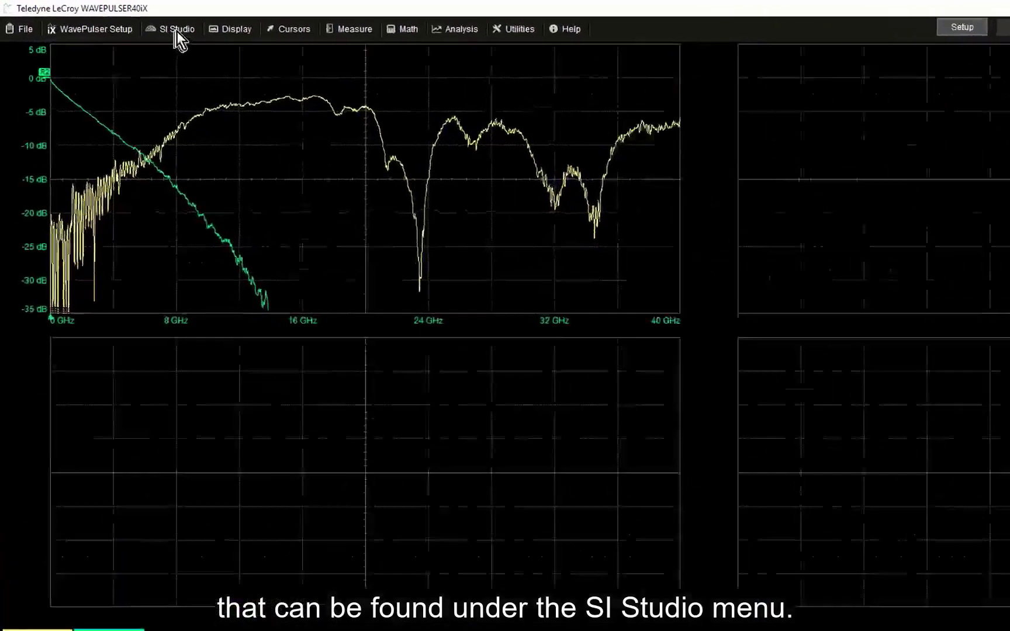
Step: Open the SI Studio signal generator and set its sample rate to 80 GS/s
{"action": "left_click", "coordinate": [252, 45]}
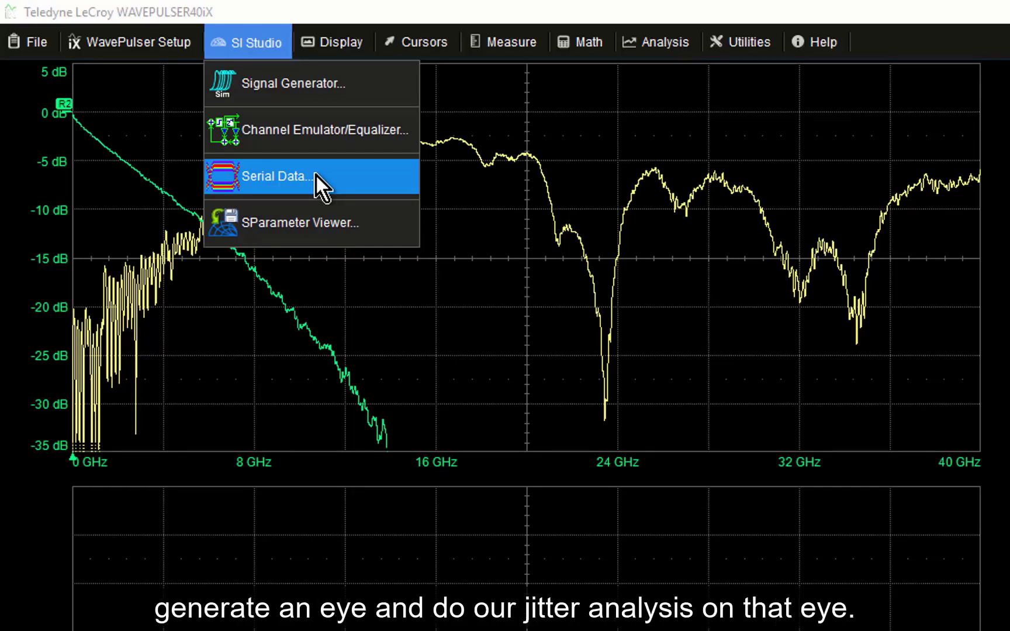
{"action": "left_click", "coordinate": [288, 84]}
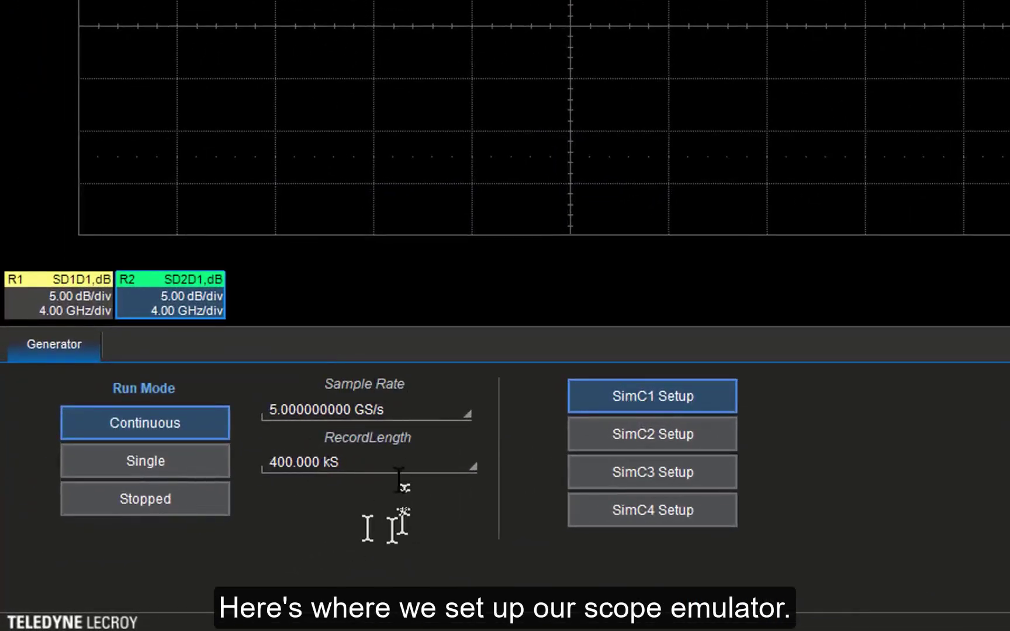
{"action": "left_click", "coordinate": [450, 404]}
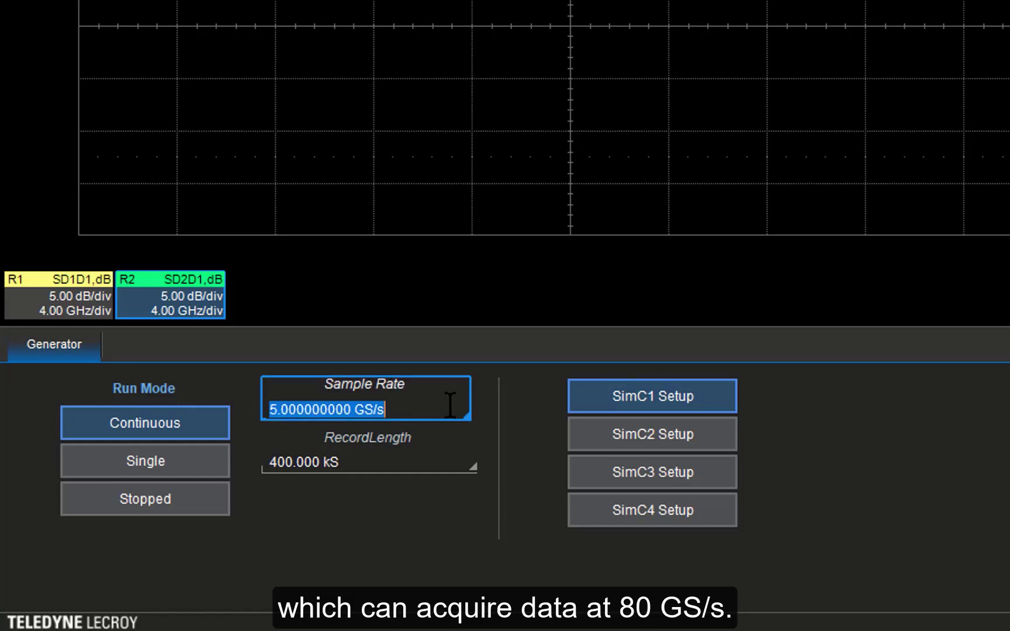
{"action": "type", "text": "80"}
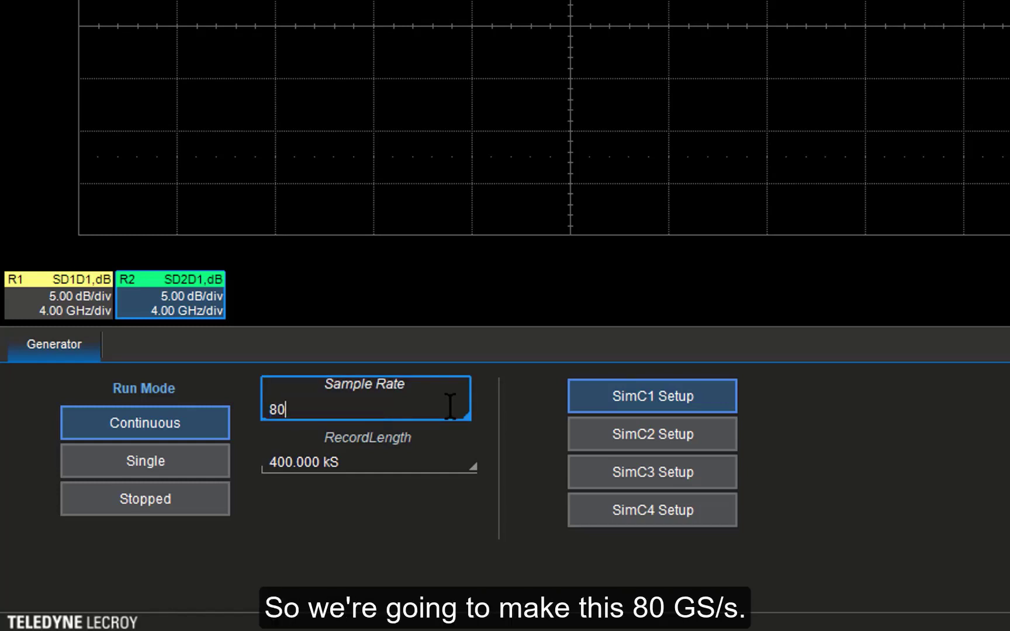
{"action": "type", "text": "G"}
{"action": "key", "text": "Return"}
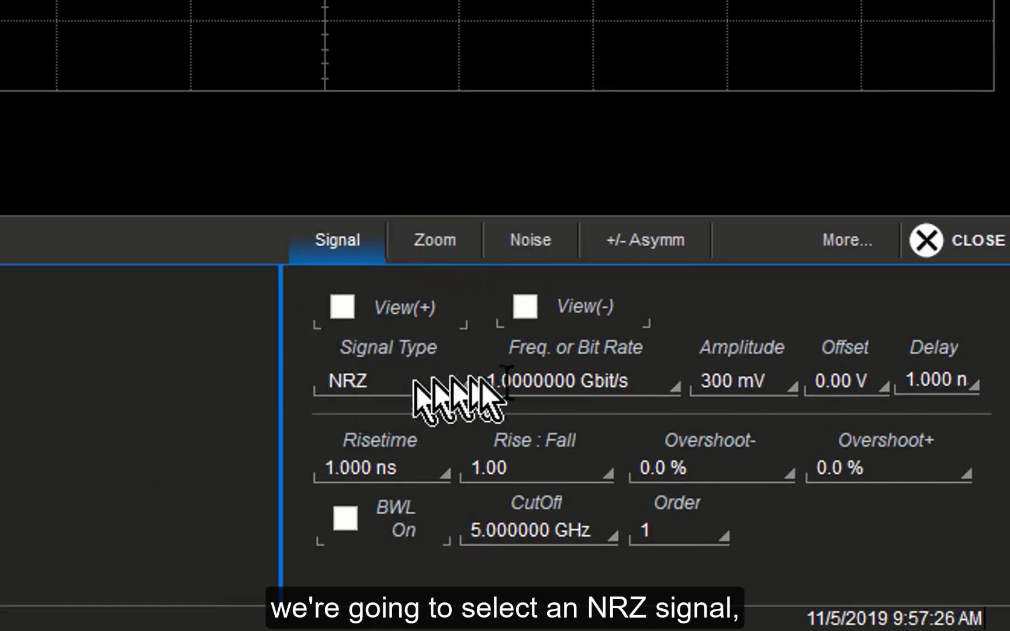
Step: Set the NRZ signal's bit rate to 8 Gbit/s and its rise time to 20 ps
{"action": "left_click", "coordinate": [549, 383]}
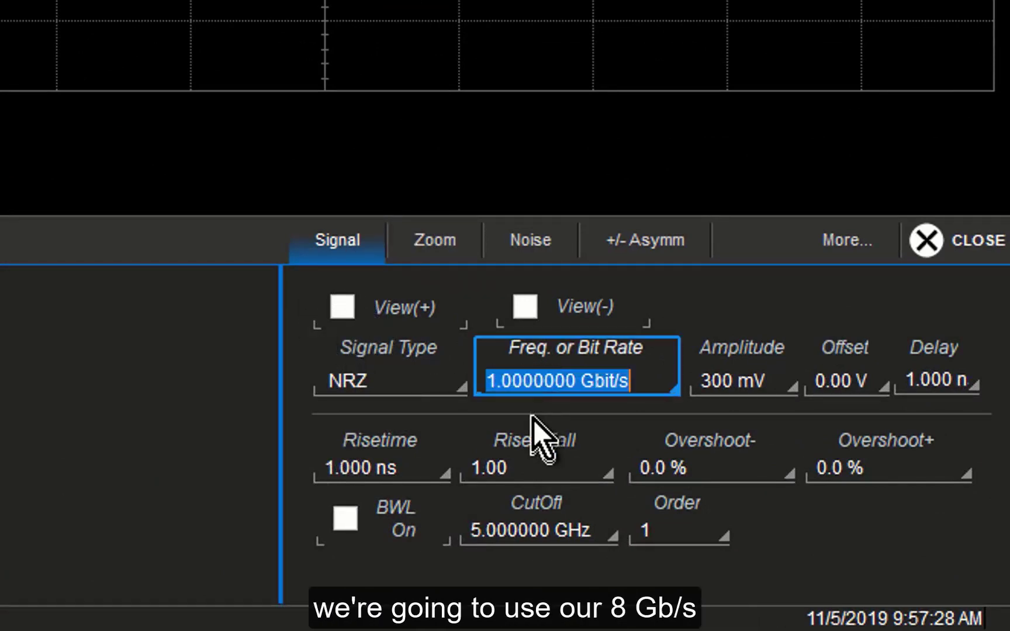
{"action": "type", "text": "8G"}
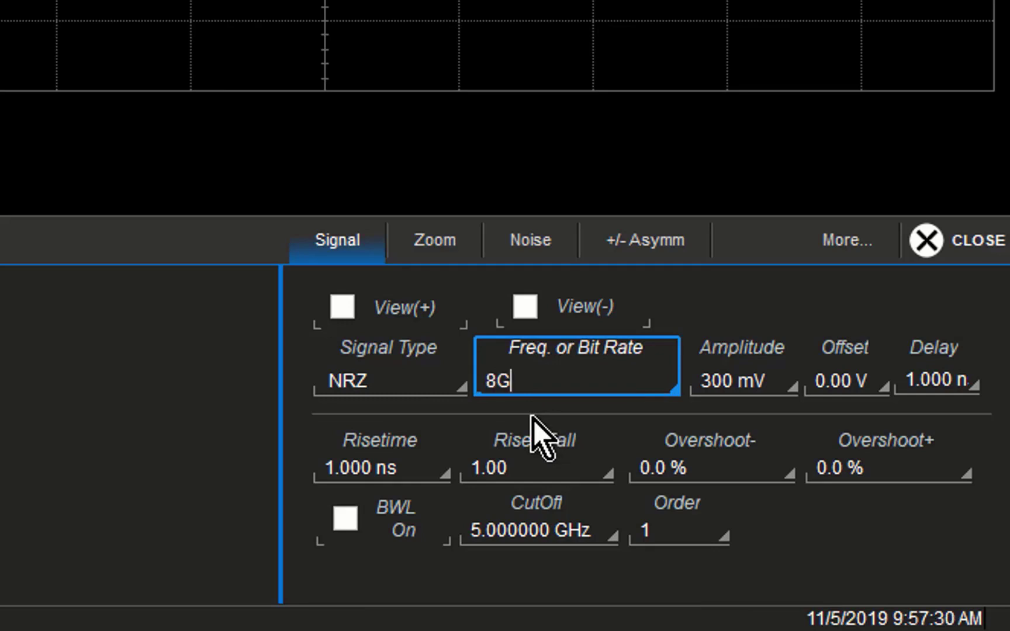
{"action": "key", "text": "Return"}
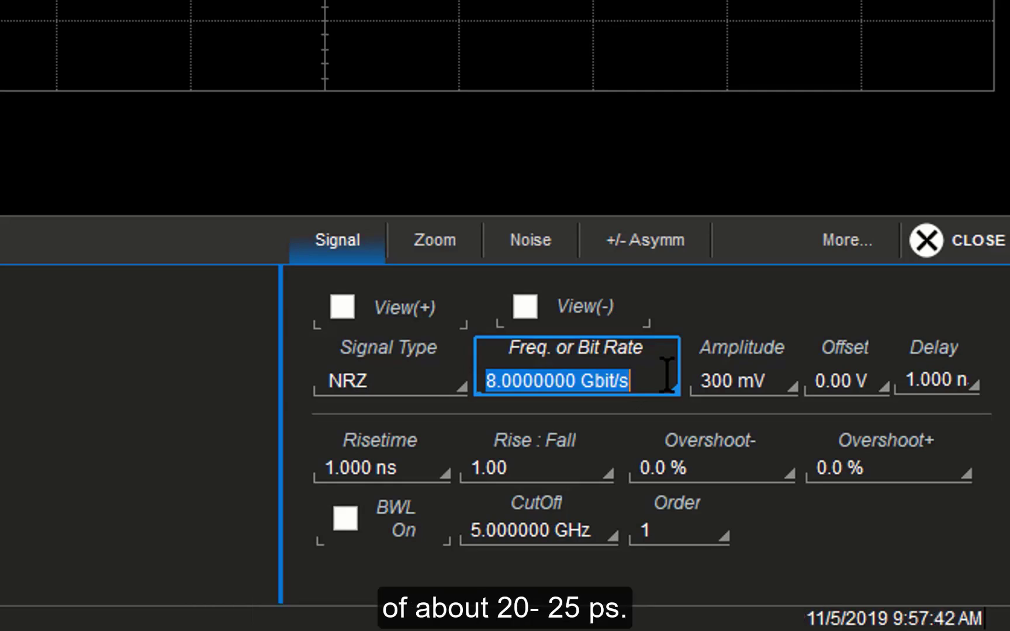
{"action": "left_click", "coordinate": [364, 467]}
{"action": "type", "text": "20p"}
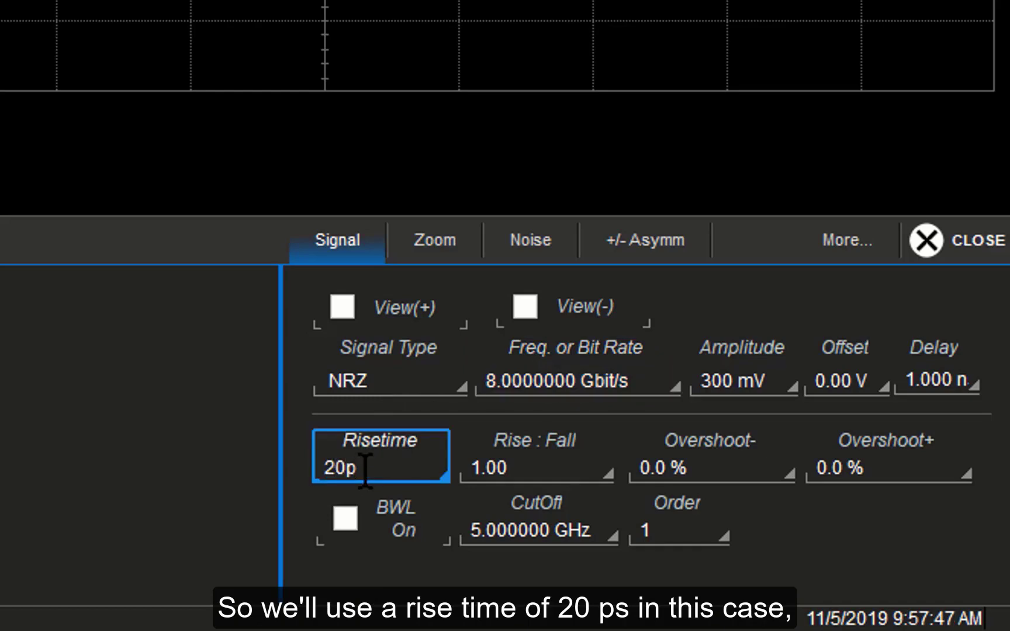
{"action": "key", "text": "Return"}
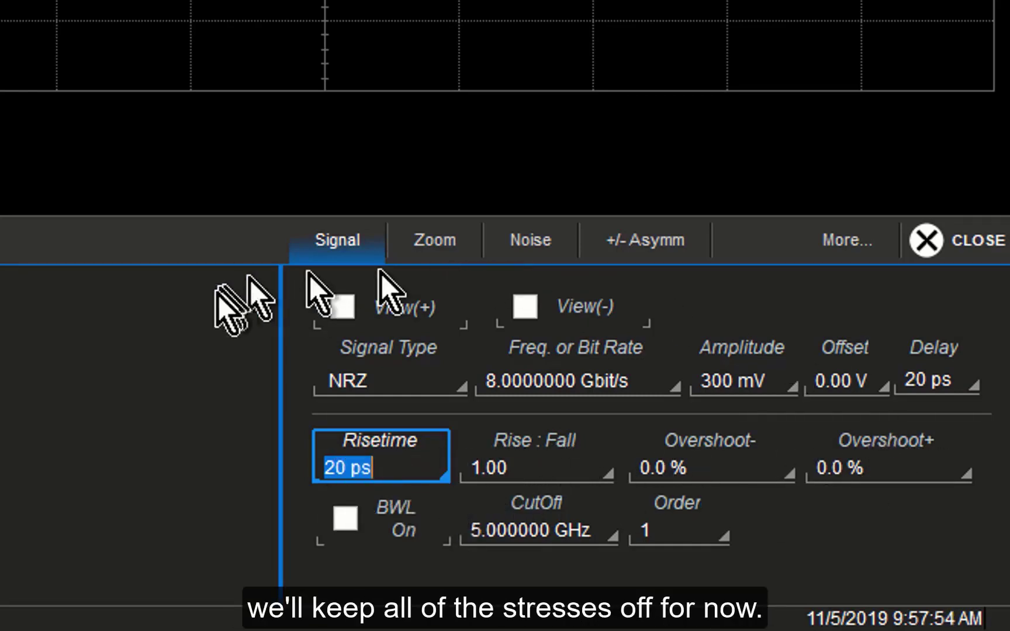
Step: Review the simulated signal's vertical noise, +/- asymmetry and jitter settings
{"action": "left_click", "coordinate": [537, 238]}
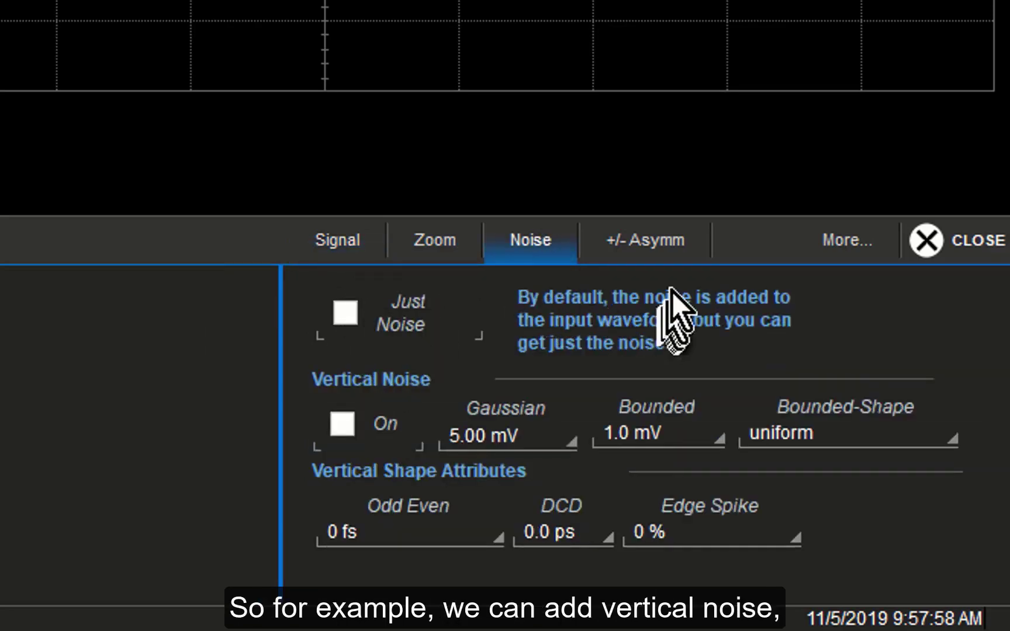
{"action": "left_click", "coordinate": [629, 245]}
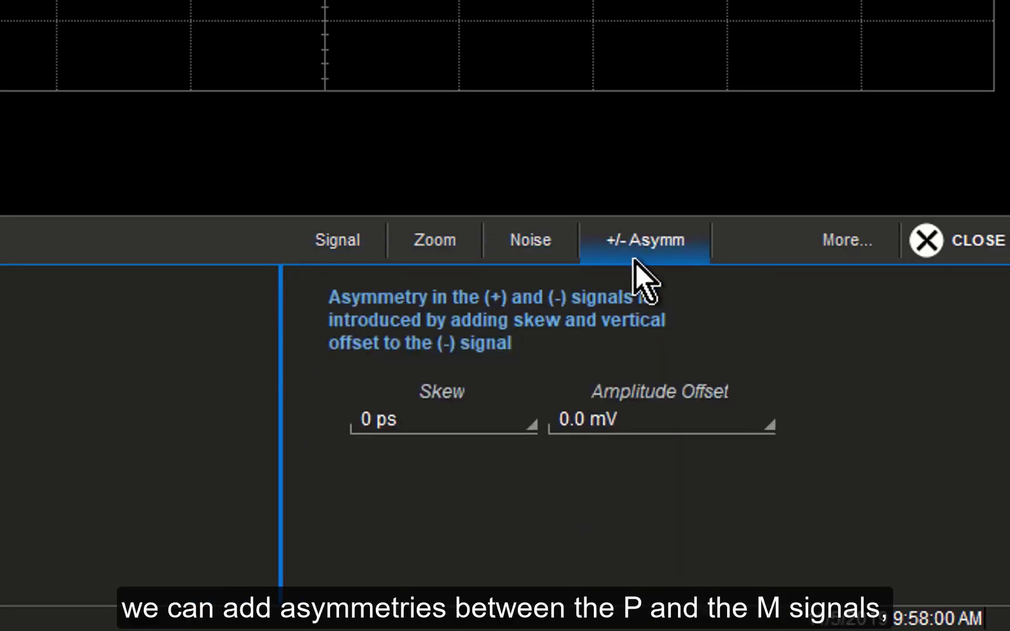
{"action": "left_click", "coordinate": [815, 240]}
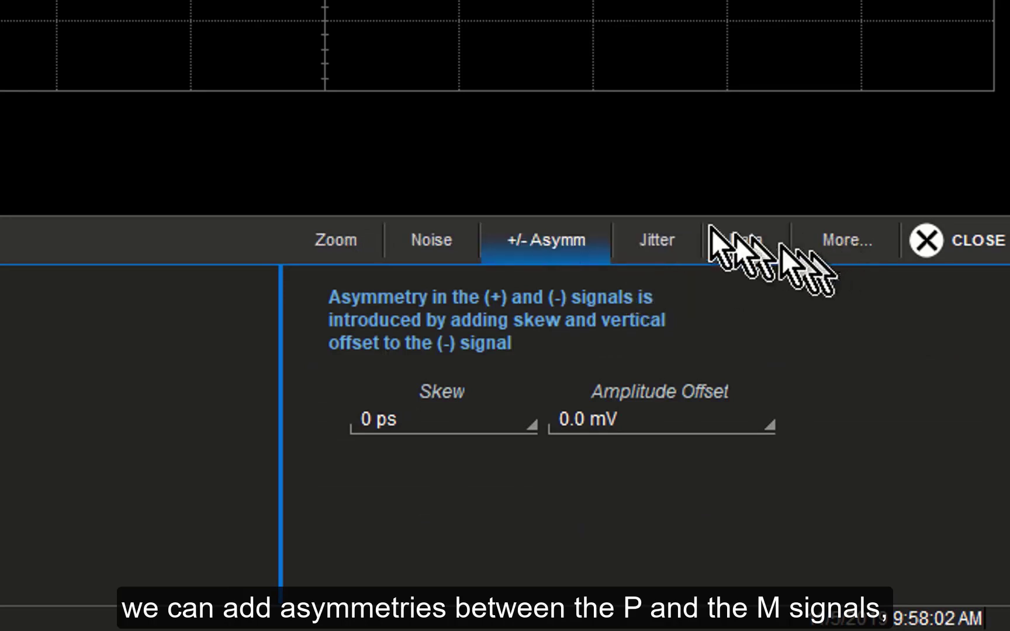
{"action": "left_click", "coordinate": [659, 242]}
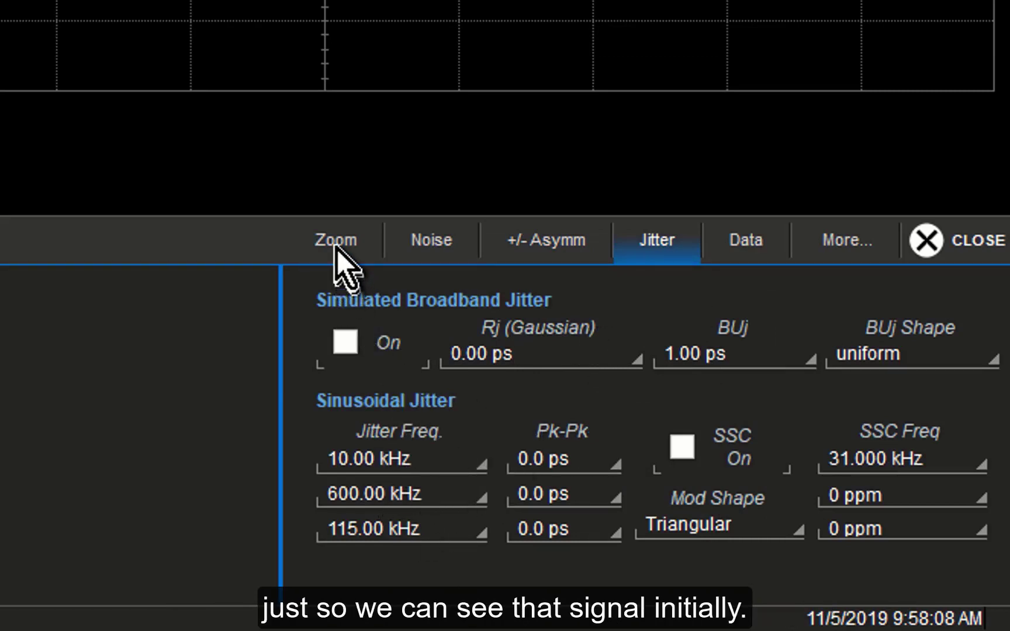
Step: Turn on the view of the positive SimC1 signal and zoom in on its waveform to 200 ps/div
{"action": "left_click", "coordinate": [849, 241]}
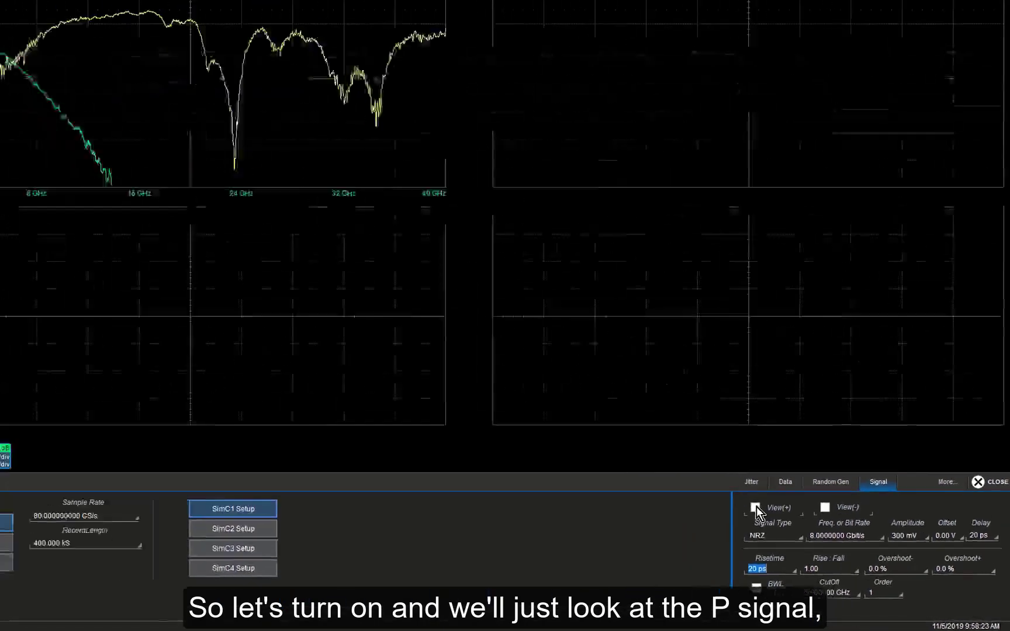
{"action": "left_click", "coordinate": [756, 508]}
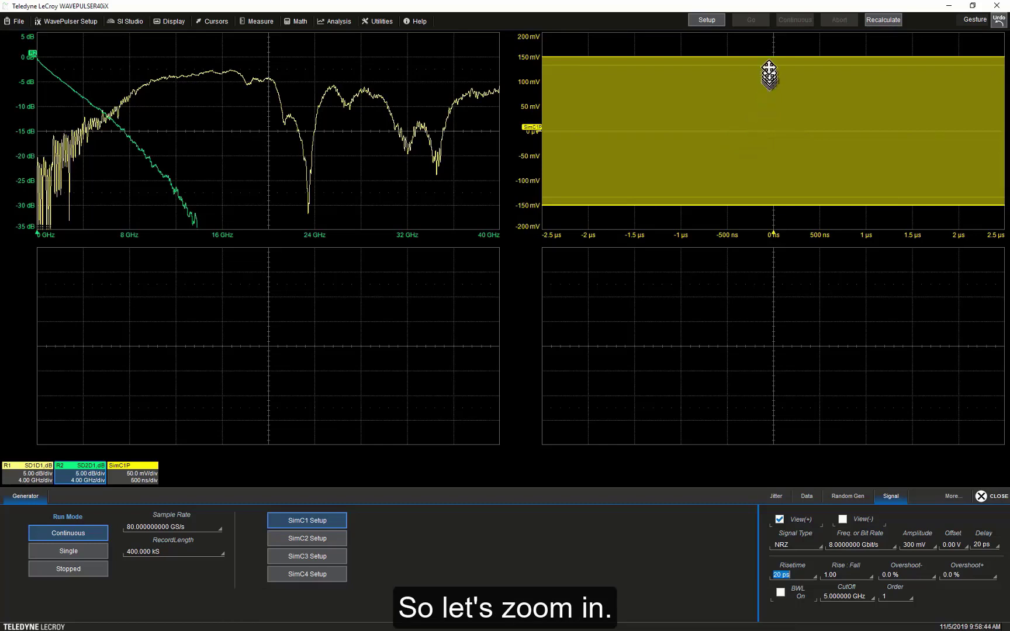
{"action": "left_click_drag", "start_coordinate": [766, 45], "coordinate": [780, 222]}
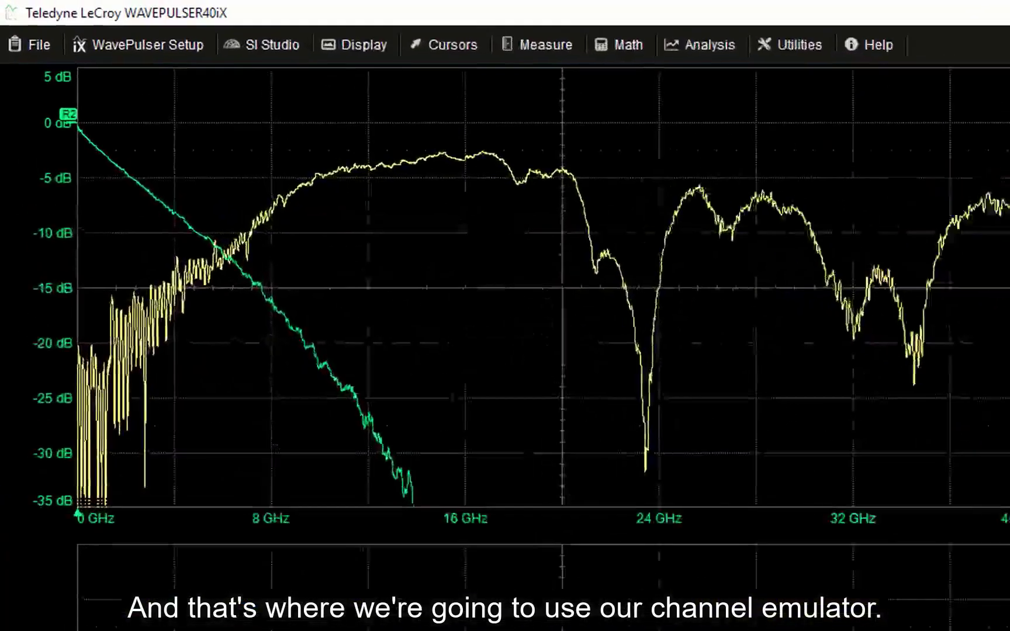
Step: Open the Channel Emulator/Equalizer and examine its signal input source choices and emphasis settings
{"action": "left_click", "coordinate": [284, 45]}
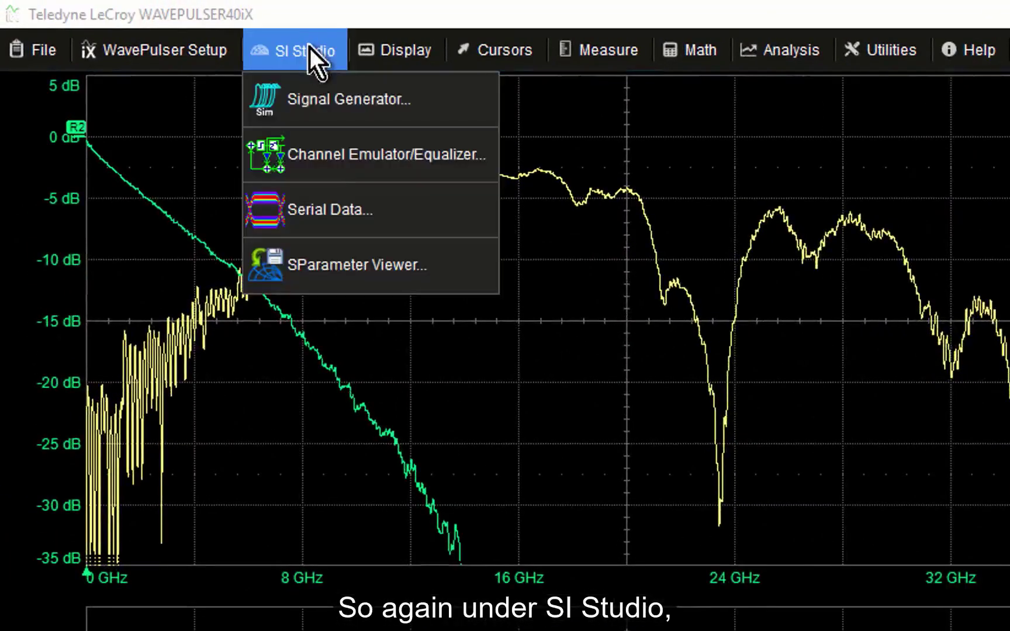
{"action": "left_click", "coordinate": [324, 153]}
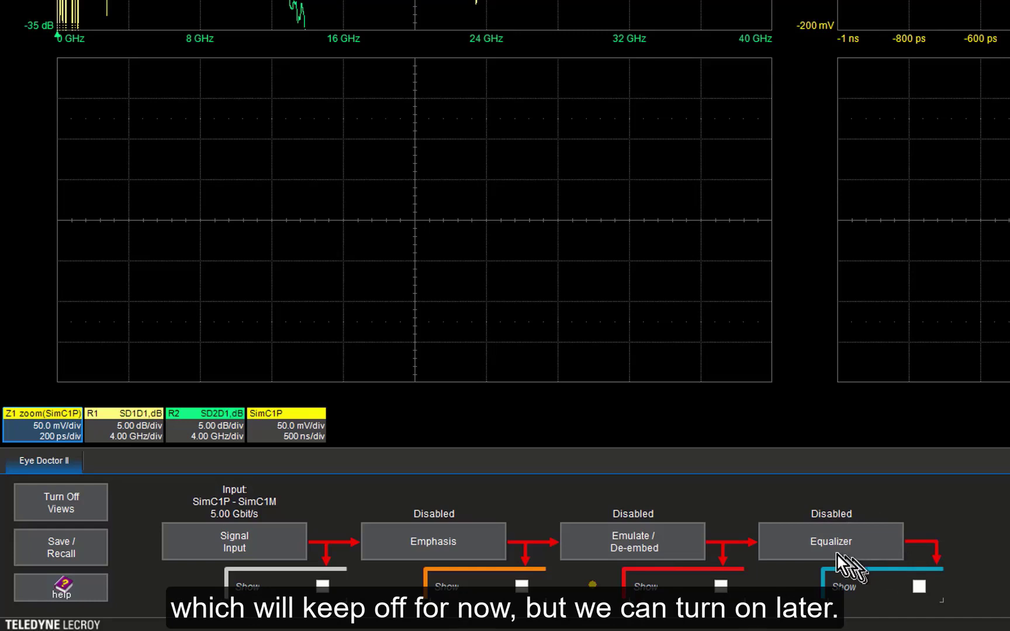
{"action": "left_click", "coordinate": [235, 548]}
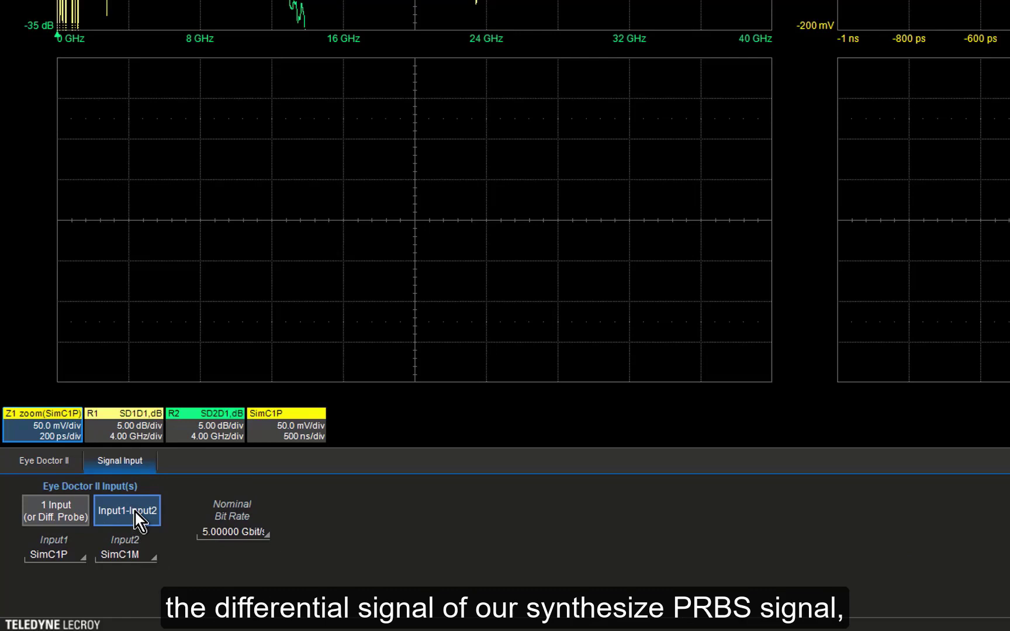
{"action": "left_click", "coordinate": [42, 553]}
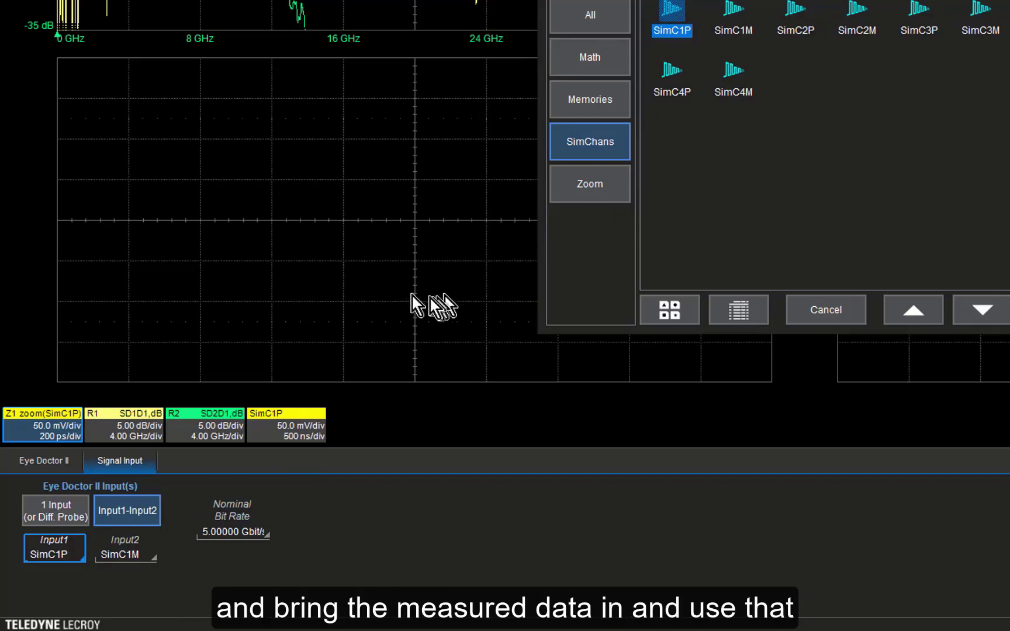
{"action": "left_click", "coordinate": [832, 311]}
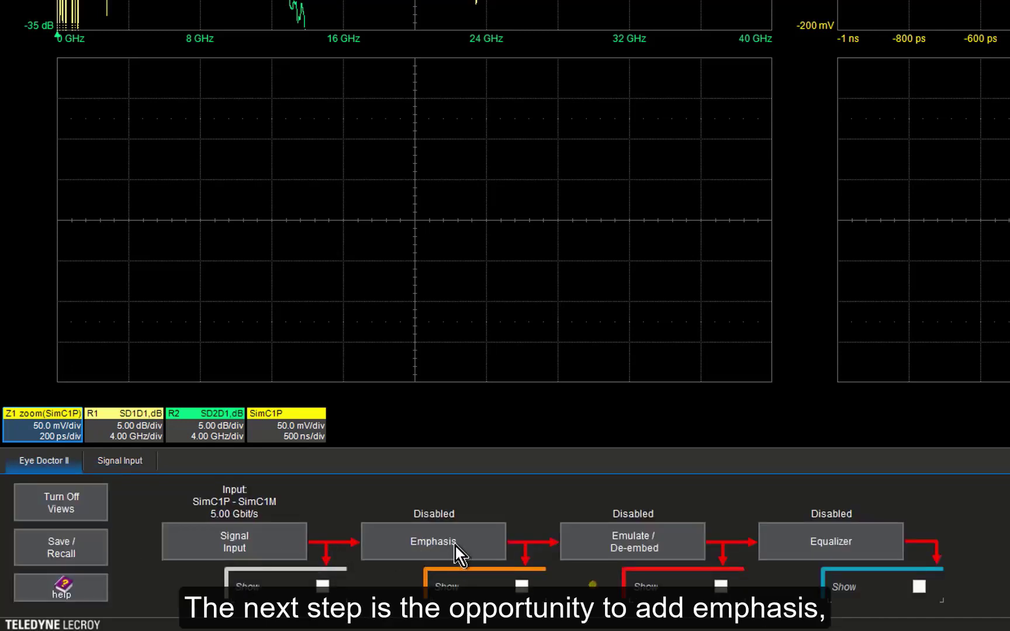
{"action": "left_click", "coordinate": [456, 547]}
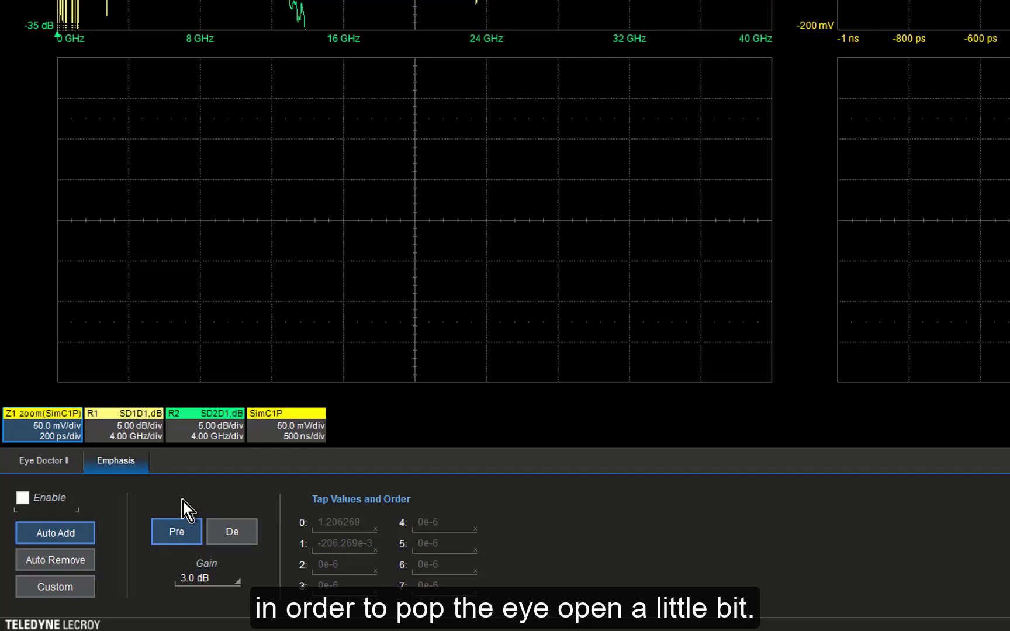
{"action": "left_click", "coordinate": [49, 461]}
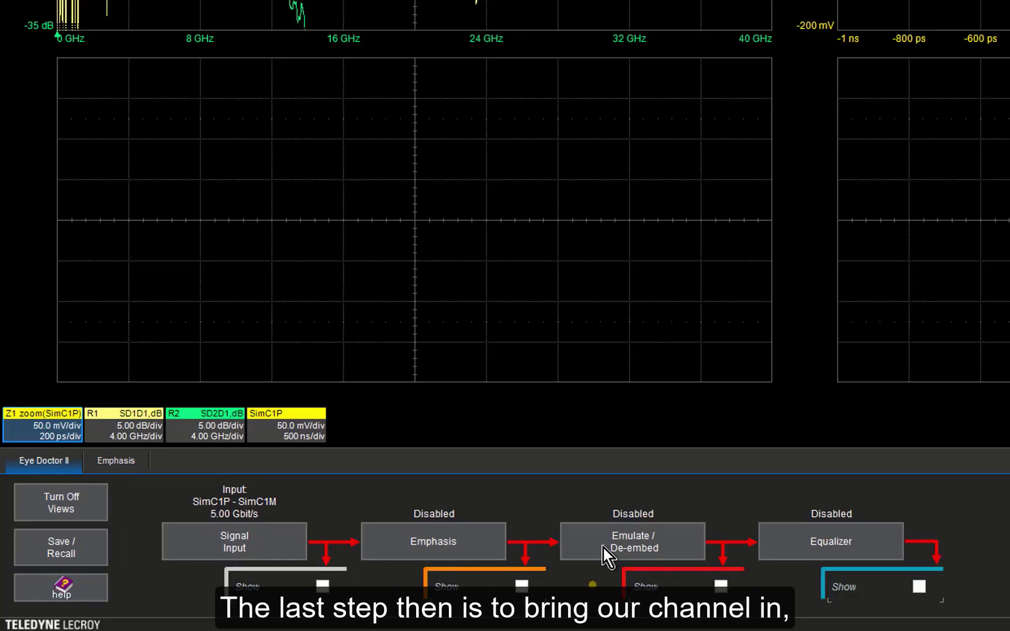
Step: Enable the channel emulation in the Emulate / De-embed stage and return to the Eye Doctor II signal flow
{"action": "left_click", "coordinate": [603, 548]}
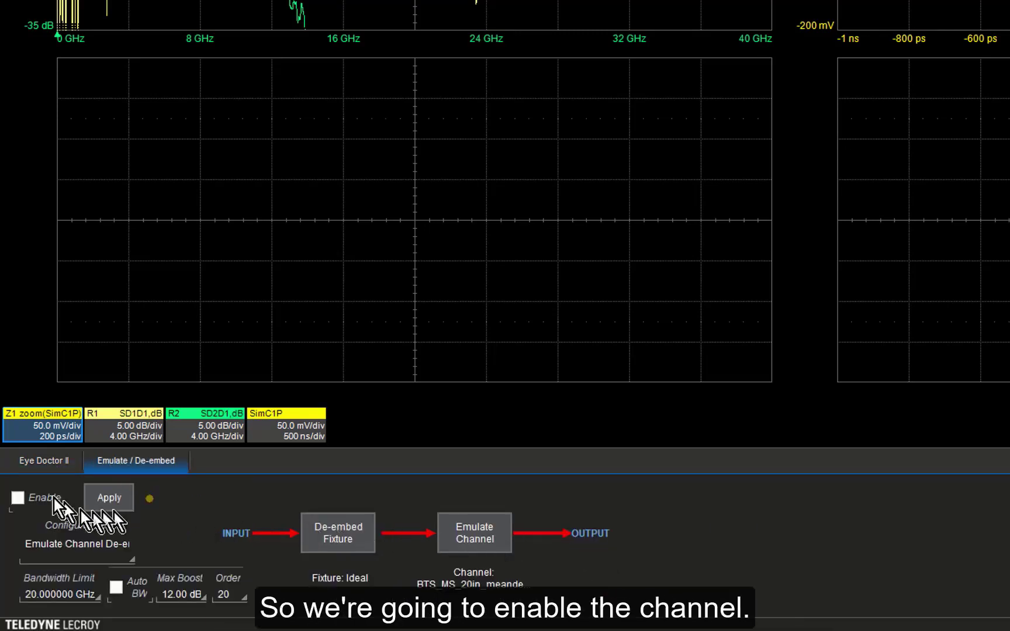
{"action": "left_click", "coordinate": [18, 498]}
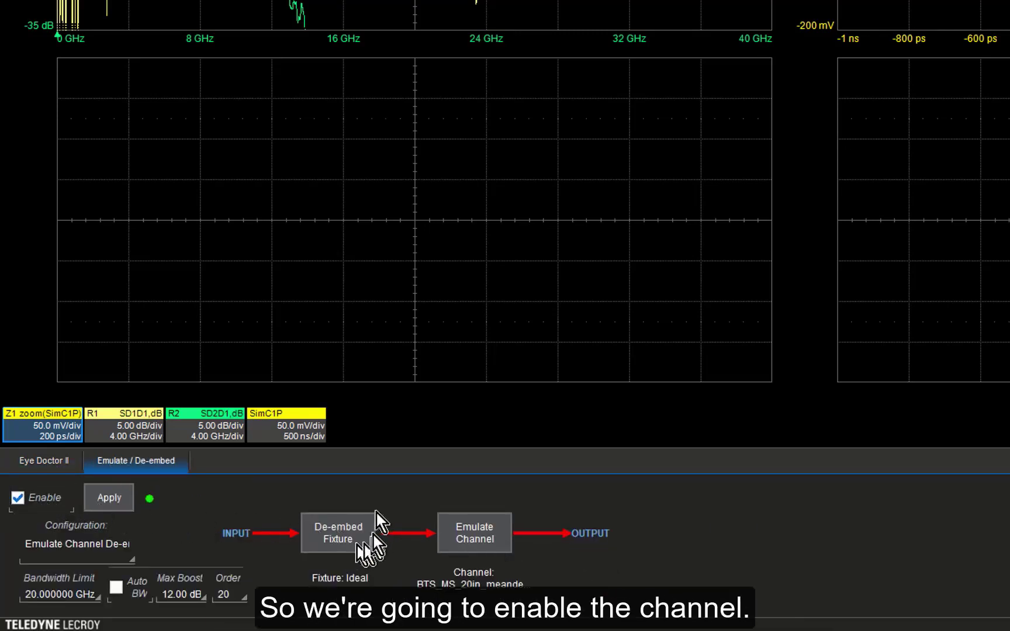
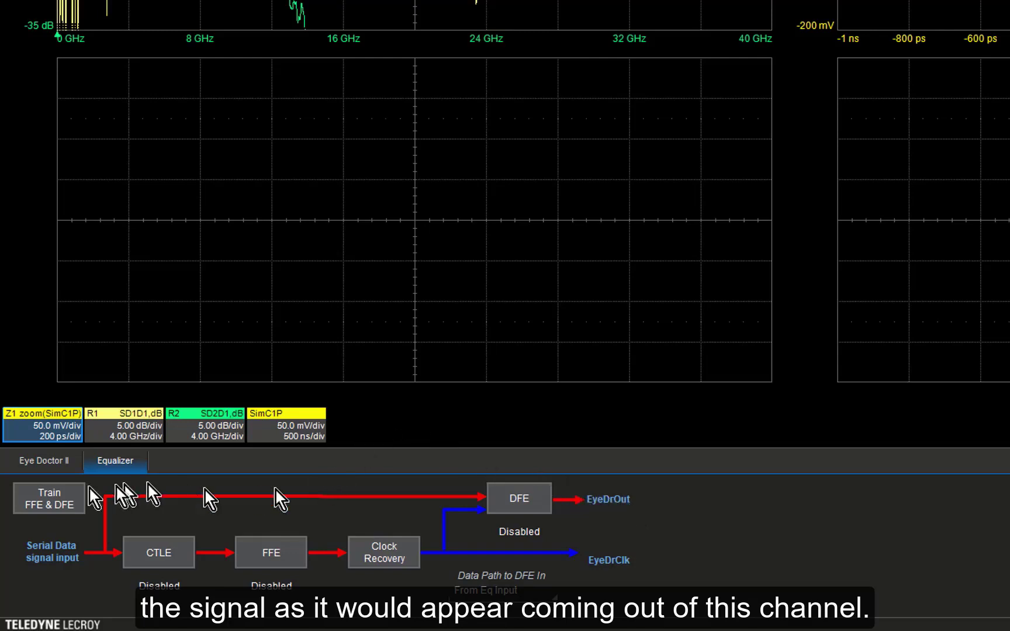
{"action": "left_click", "coordinate": [44, 460]}
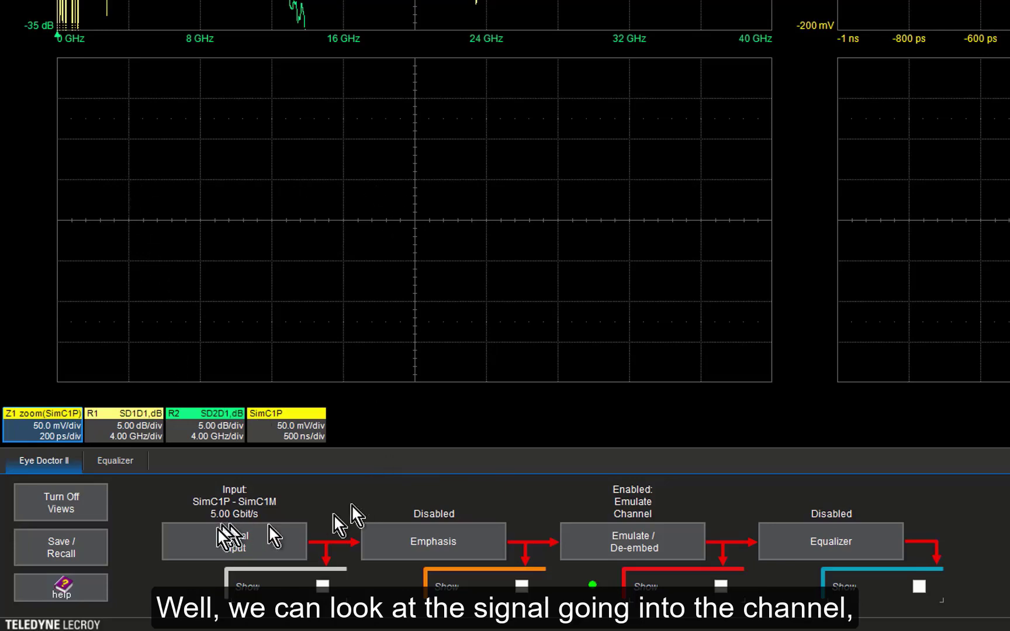
Step: Replace the zoom trace with the signal input trace and the Emulate / De-embed output trace
{"action": "left_click", "coordinate": [322, 586]}
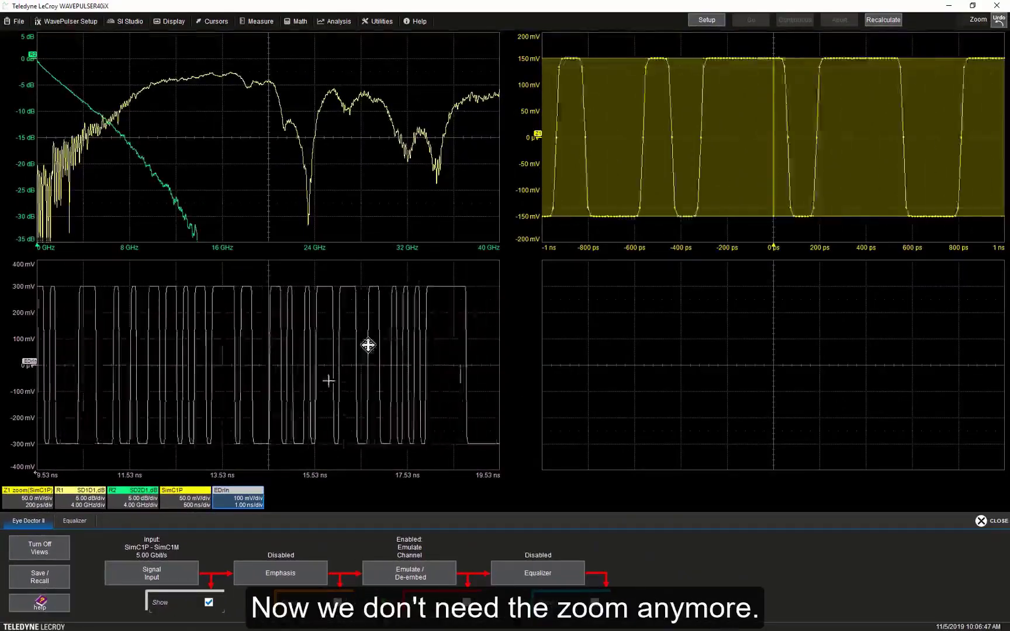
{"action": "left_click", "coordinate": [30, 498]}
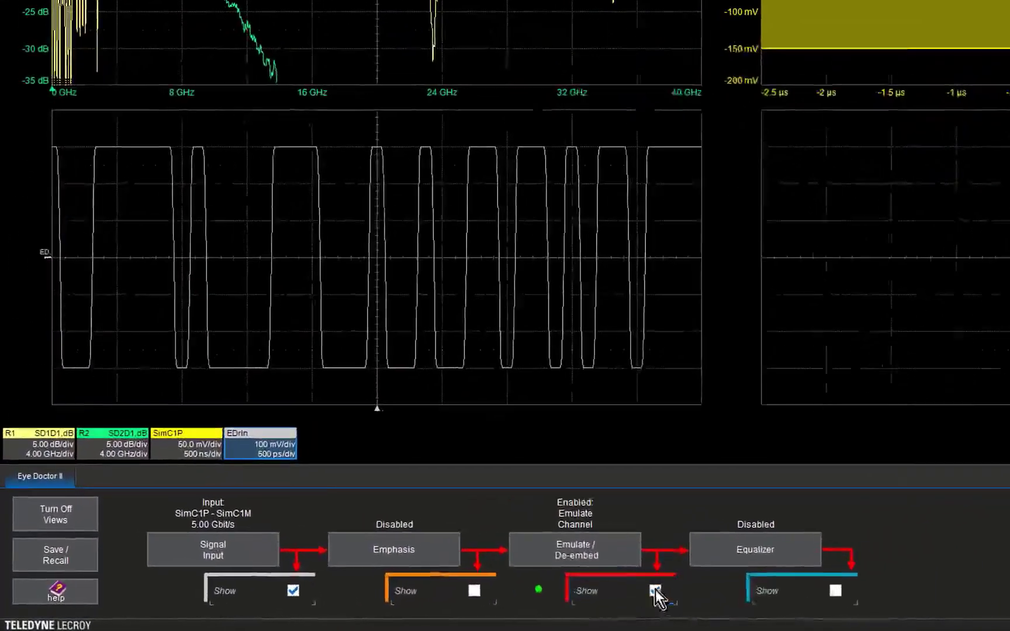
{"action": "left_click", "coordinate": [467, 602]}
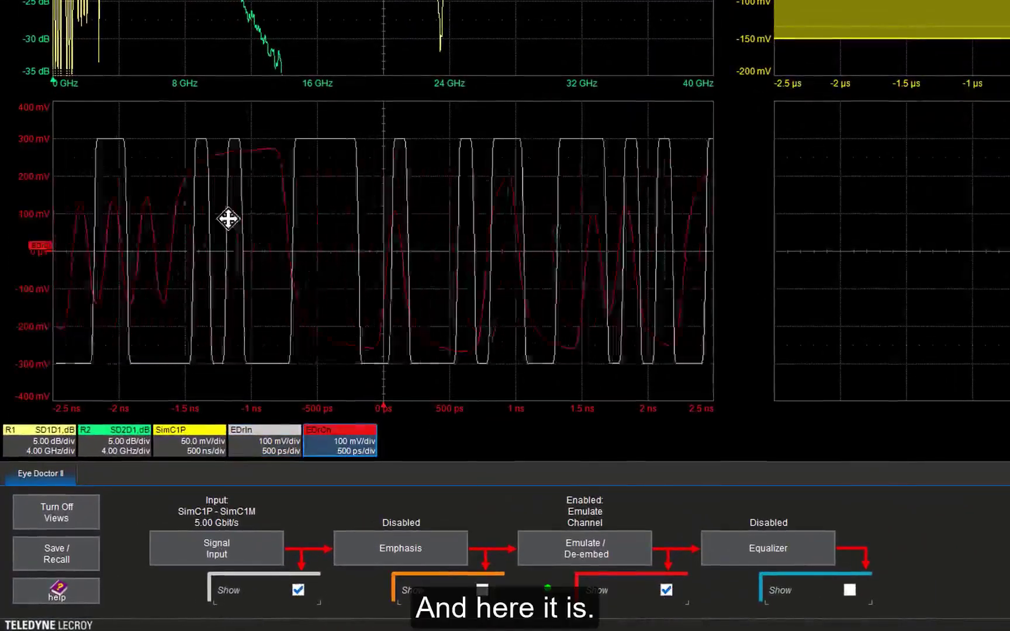
Step: Set the signal generator to Single run mode and show the equalizer output trace
{"action": "left_click", "coordinate": [205, 441]}
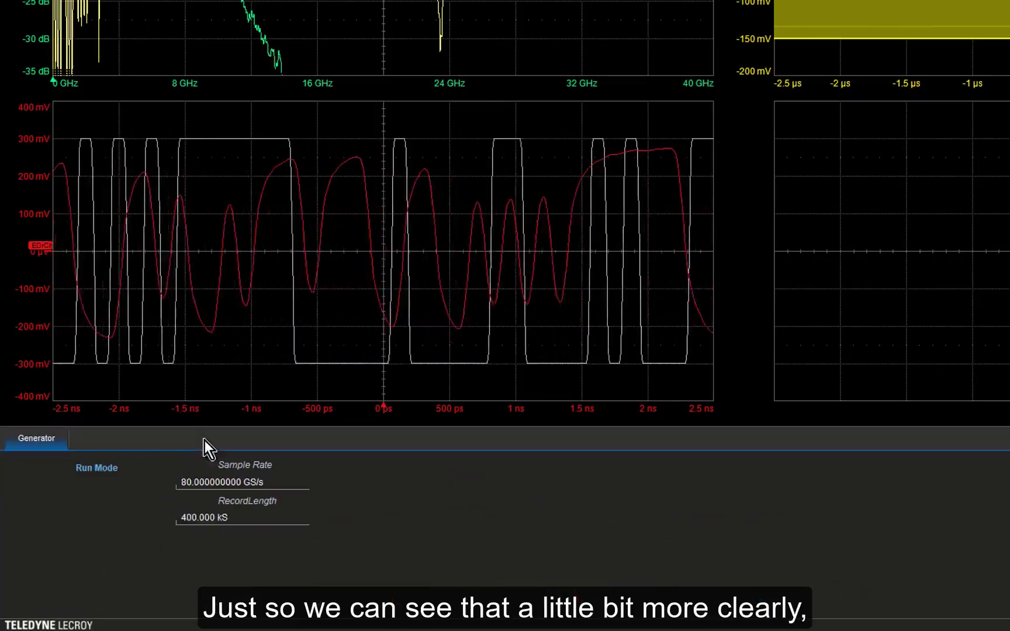
{"action": "left_click", "coordinate": [97, 521]}
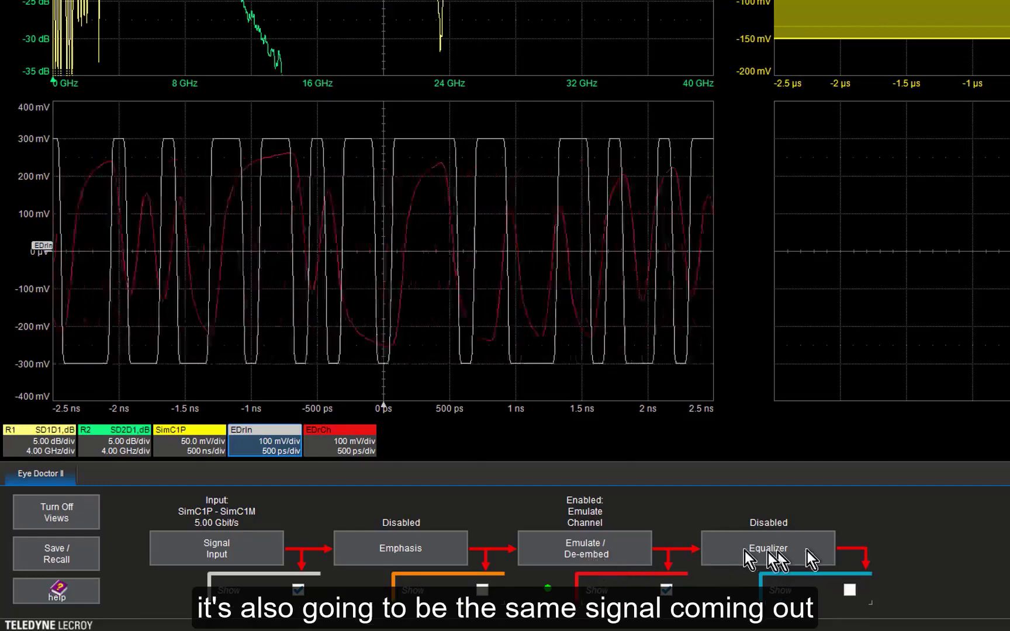
{"action": "left_click", "coordinate": [850, 590]}
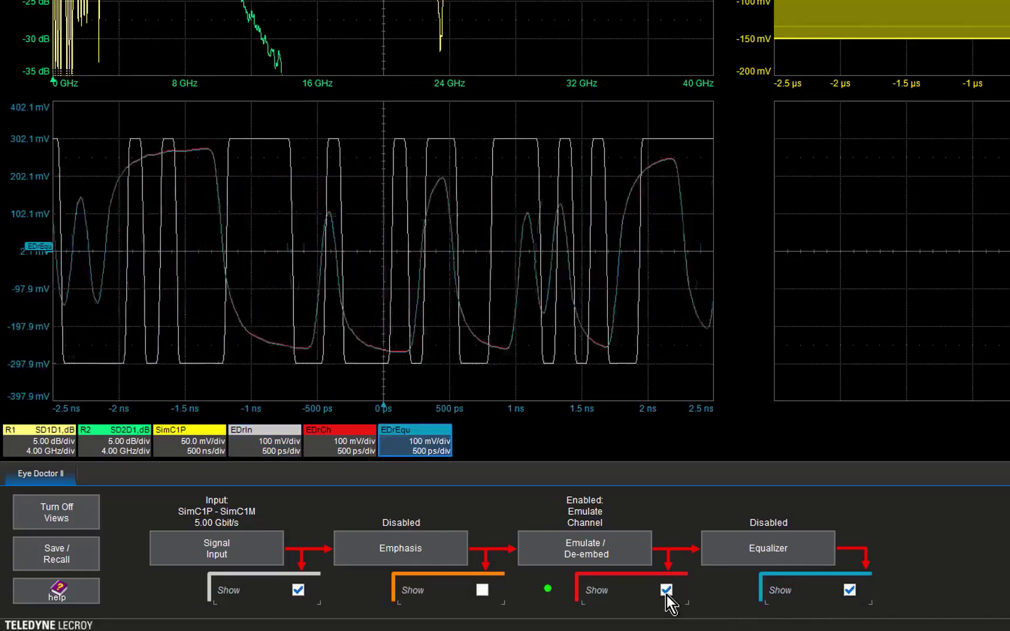
Step: Hide the Emulate / De-embed output trace and enable the Serial Data Analyzer (SDA)
{"action": "left_click", "coordinate": [666, 591]}
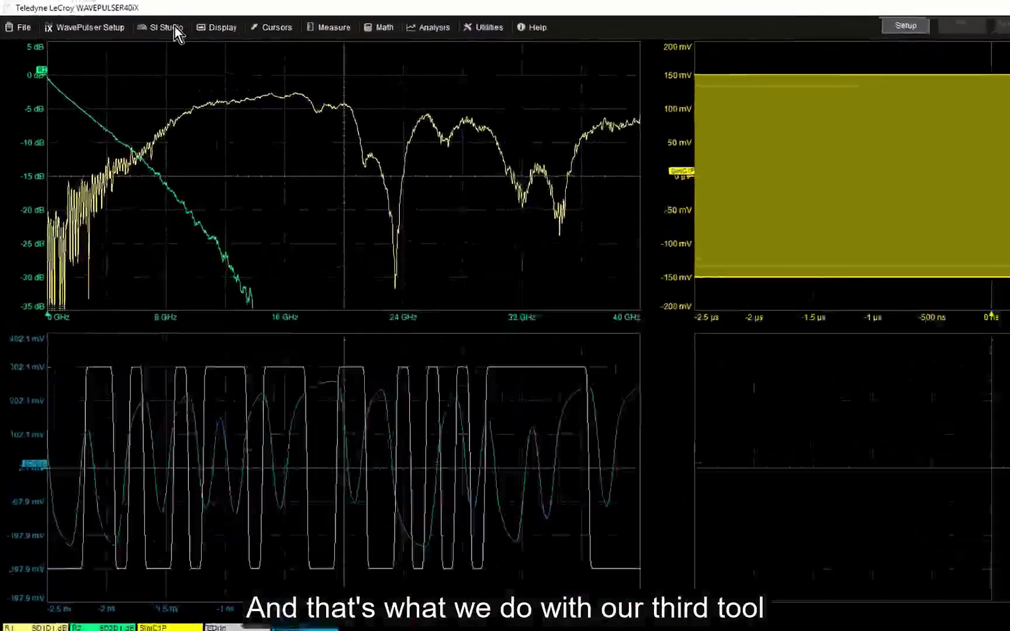
{"action": "left_click", "coordinate": [117, 18]}
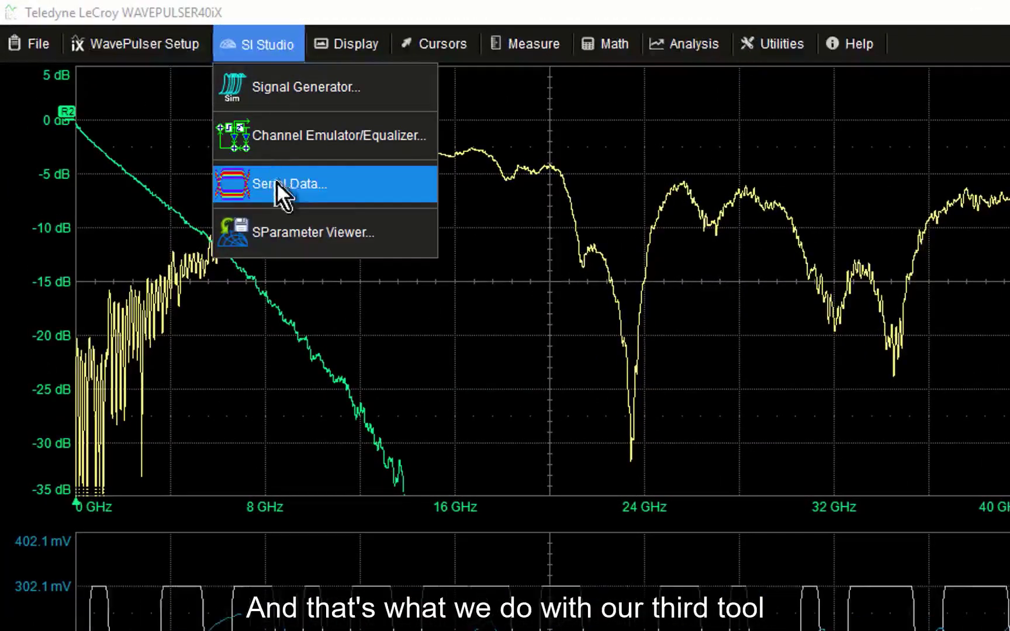
{"action": "left_click", "coordinate": [343, 186]}
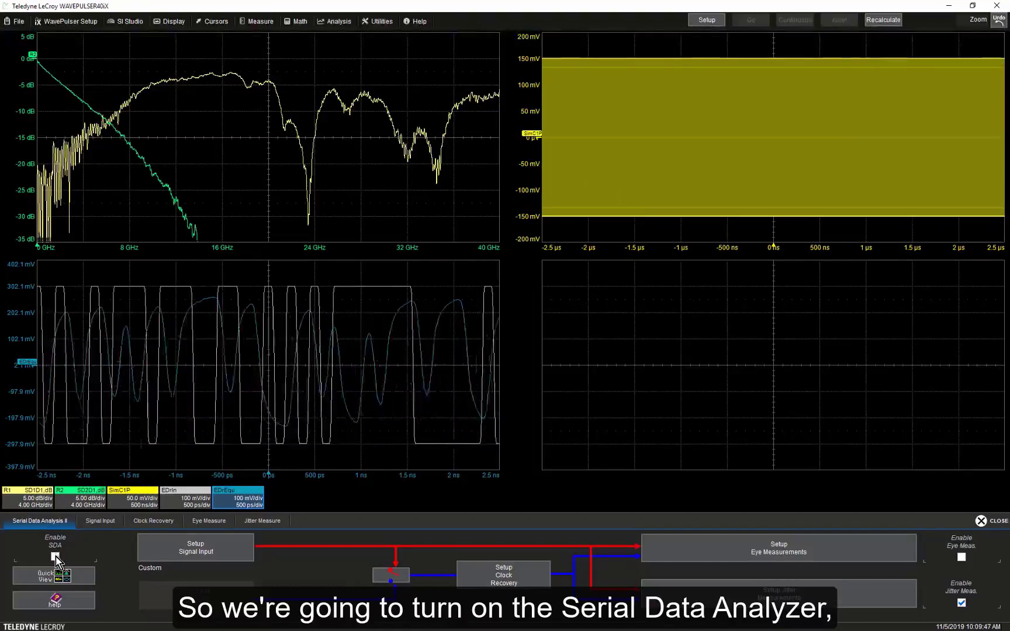
{"action": "left_click", "coordinate": [55, 557]}
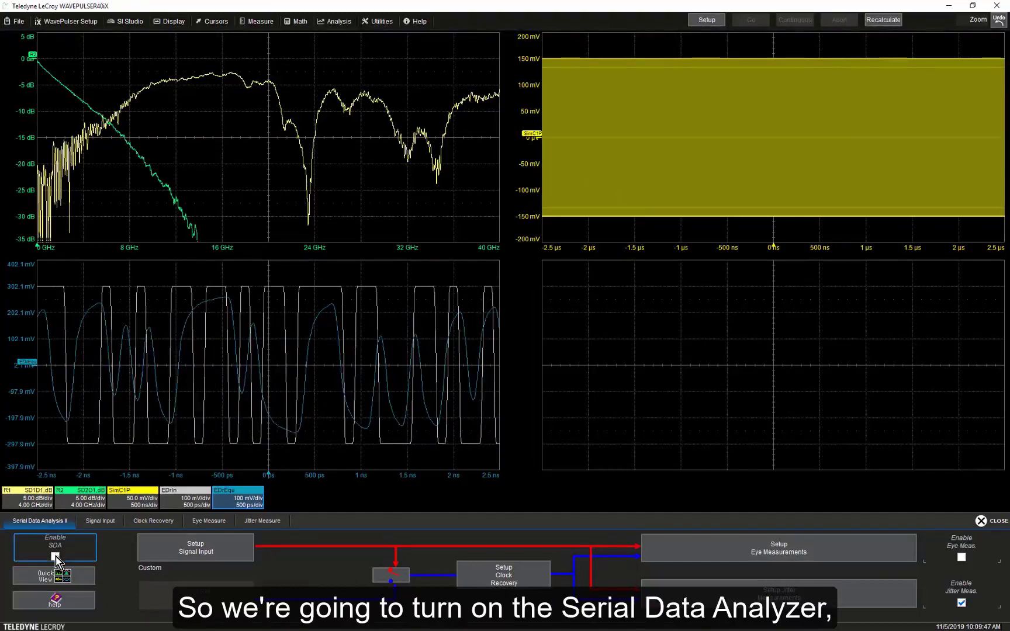
Step: Review the analyzer's signal input and clock recovery settings, and show the eye diagram
{"action": "left_click", "coordinate": [95, 523]}
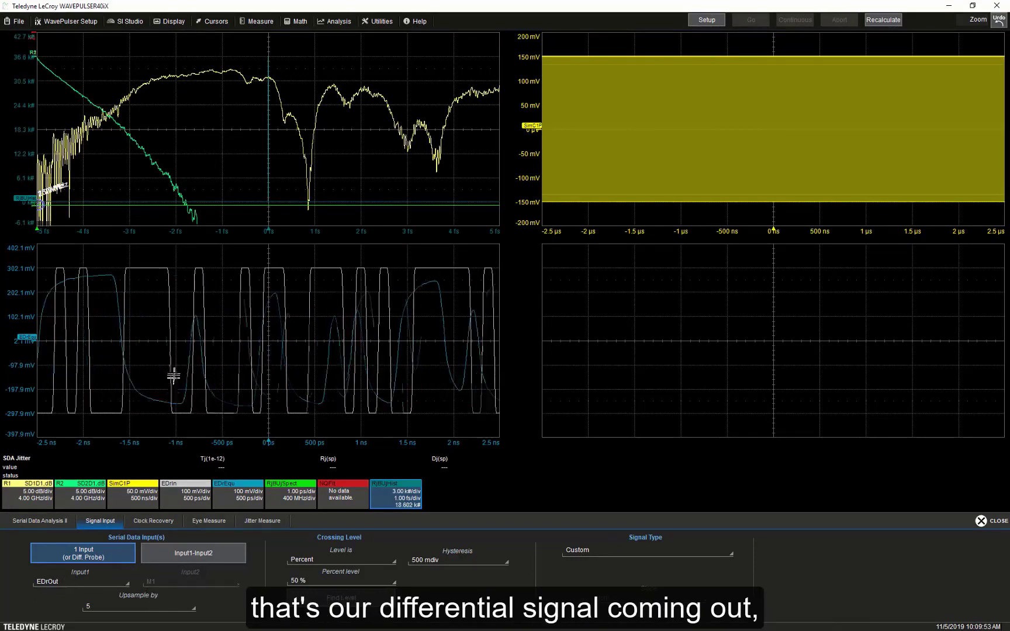
{"action": "left_click", "coordinate": [153, 521]}
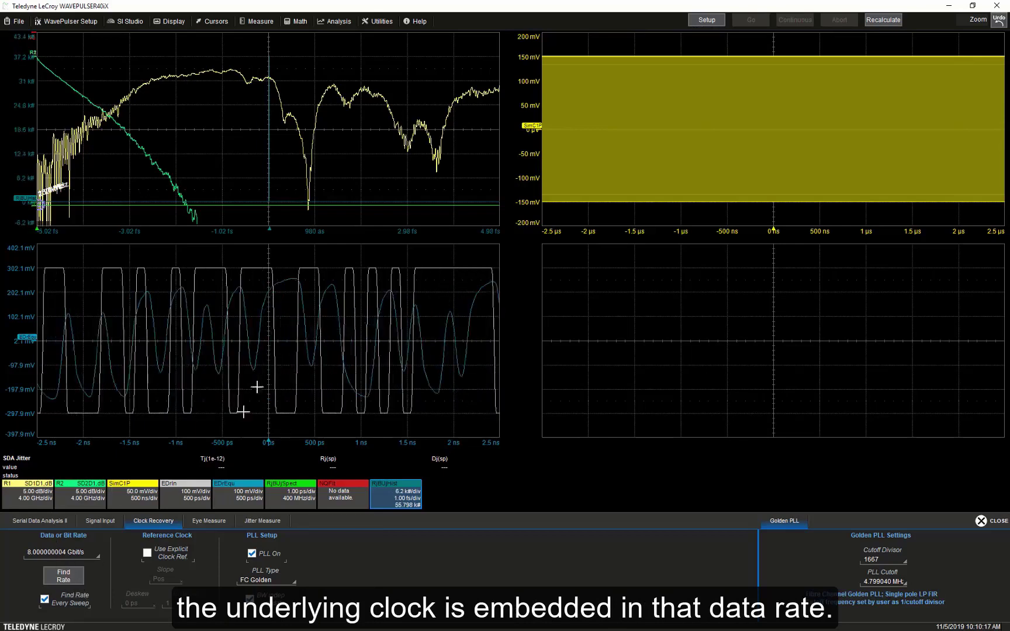
{"action": "left_click", "coordinate": [216, 523]}
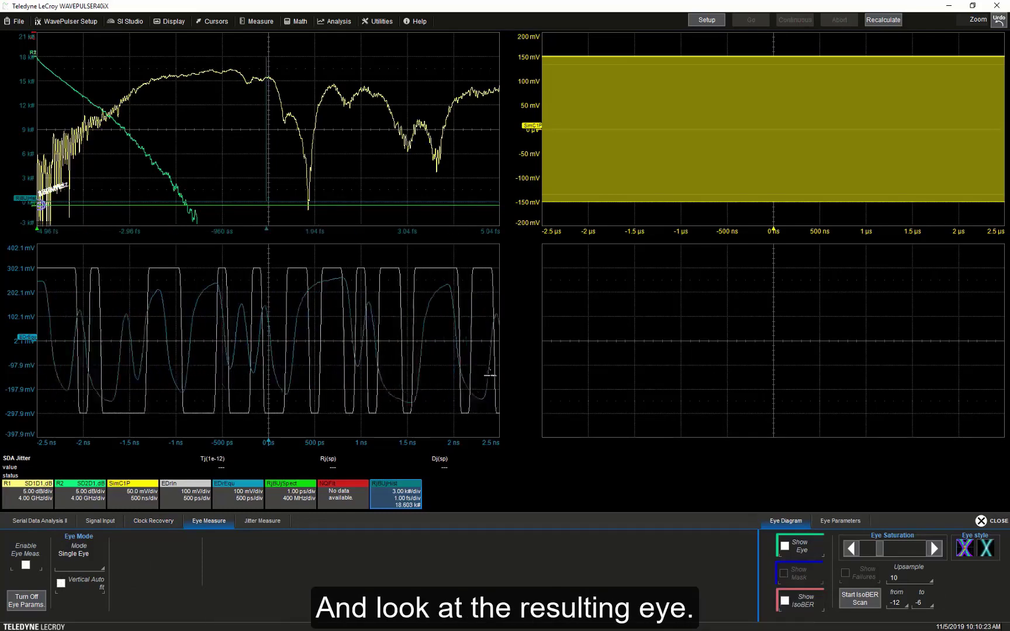
{"action": "left_click", "coordinate": [785, 547]}
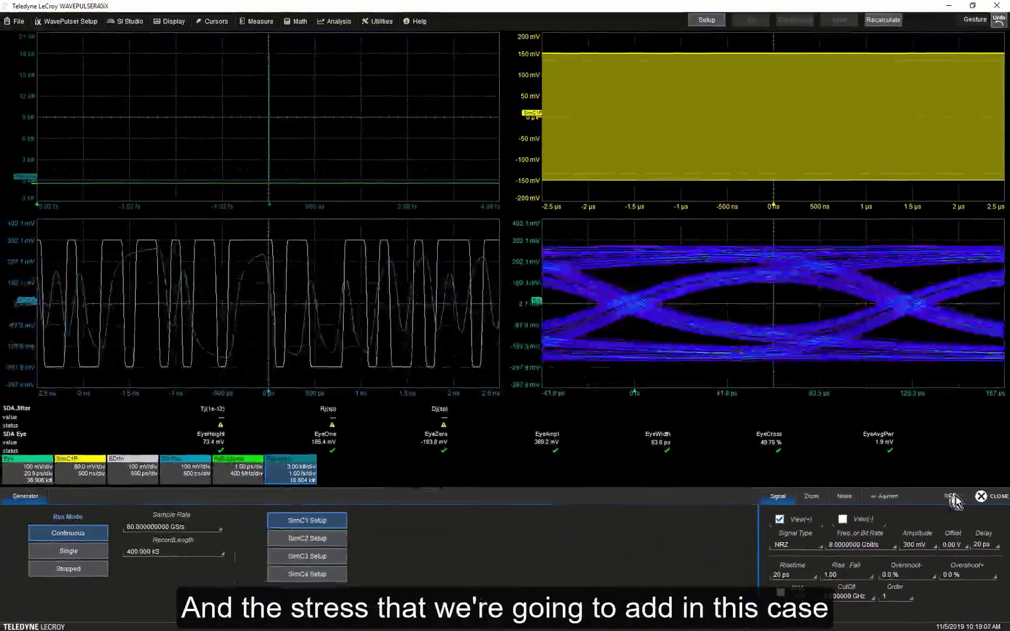
Step: Turn on simulated broadband jitter for the SimC1 signal and set its Gaussian Rj to 1.00 ps
{"action": "left_click", "coordinate": [953, 497]}
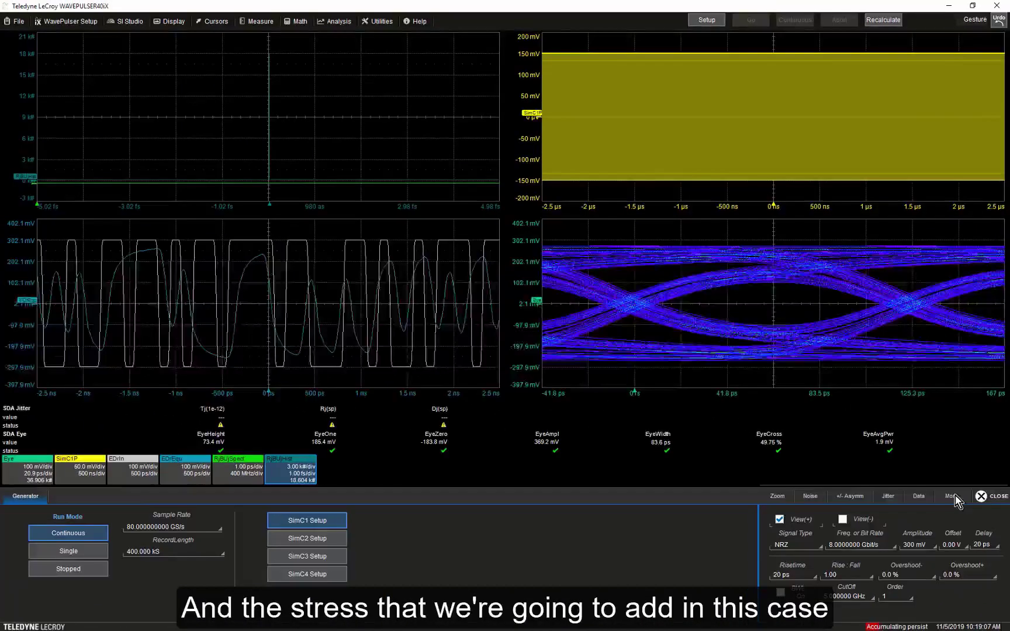
{"action": "left_click", "coordinate": [888, 498]}
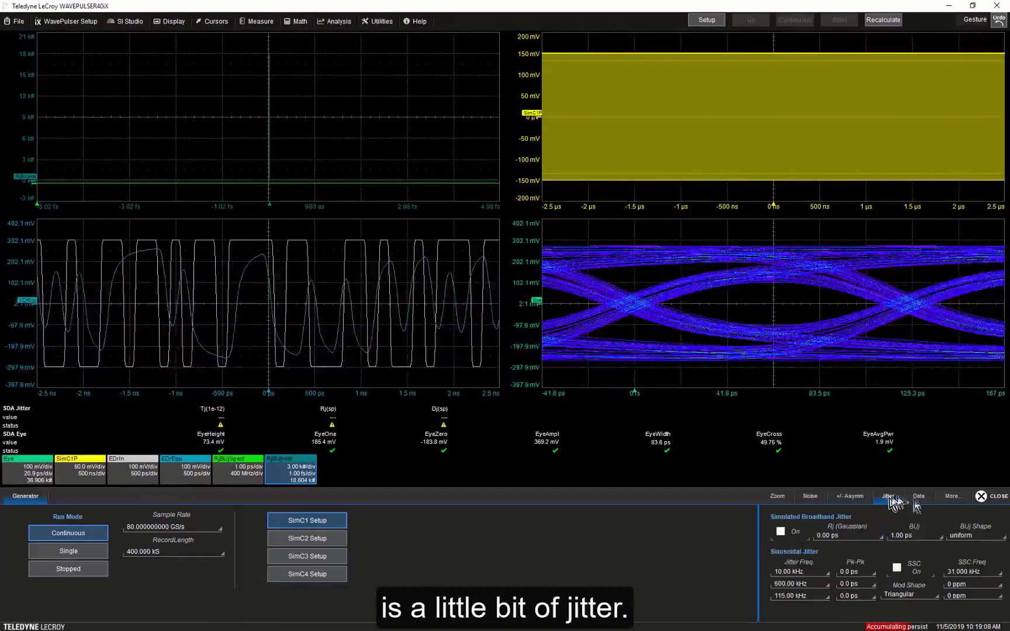
{"action": "left_click", "coordinate": [781, 532]}
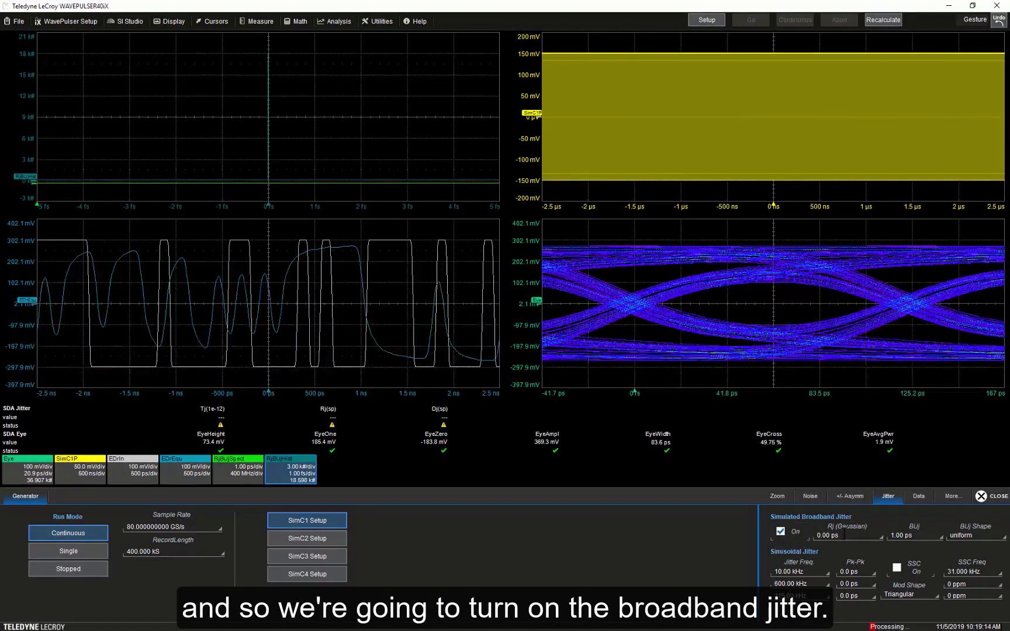
{"action": "left_click", "coordinate": [844, 536]}
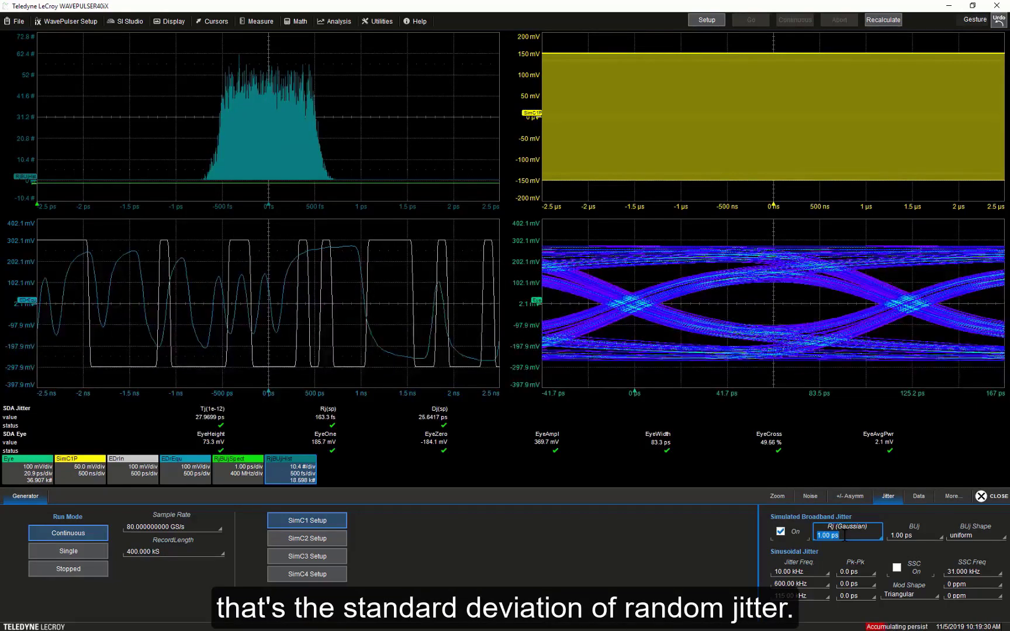
Step: Set the first sinusoidal jitter component to a frequency of 300 MHz and 10 ps peak-to-peak
{"action": "left_click", "coordinate": [798, 570]}
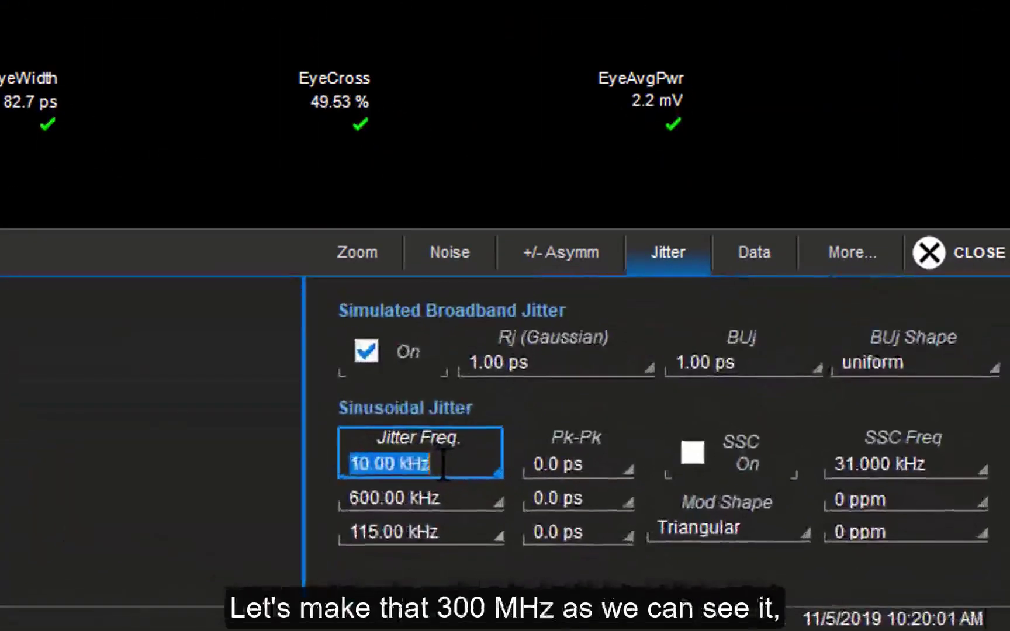
{"action": "type", "text": "300M"}
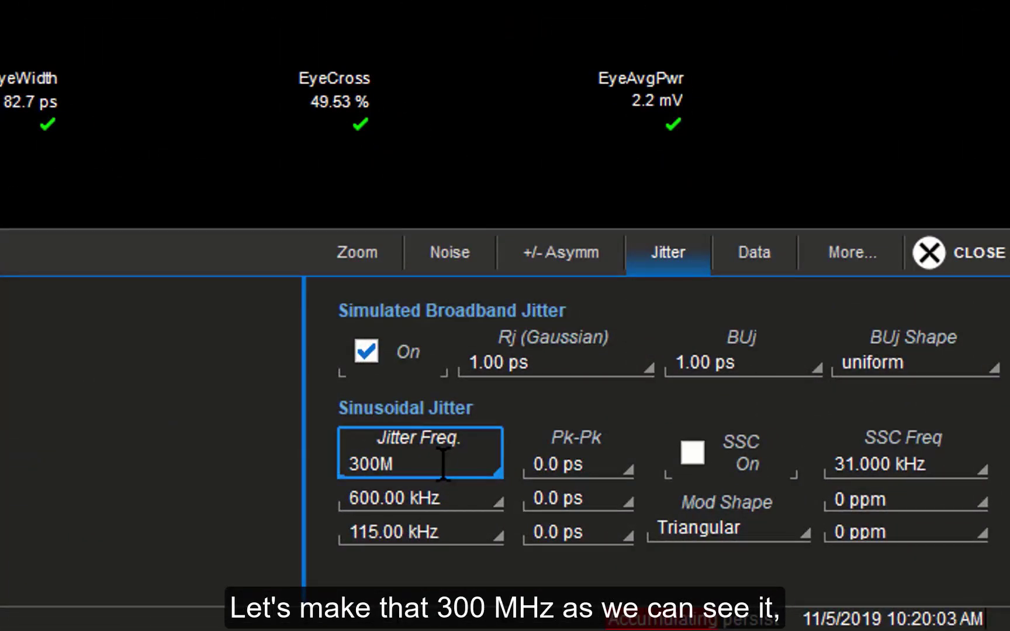
{"action": "key", "text": "Return"}
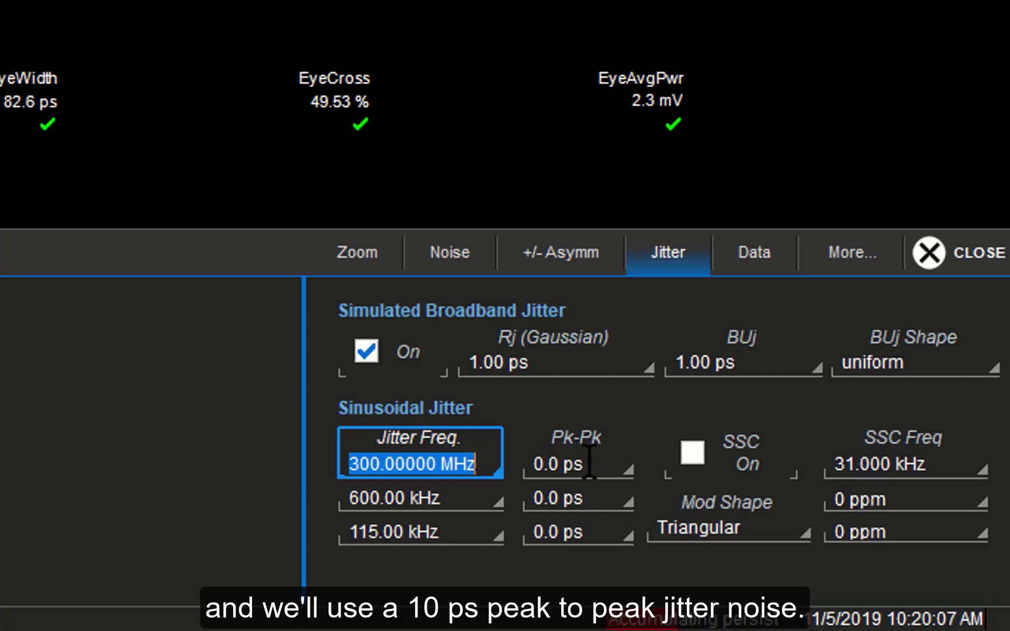
{"action": "left_click", "coordinate": [589, 462]}
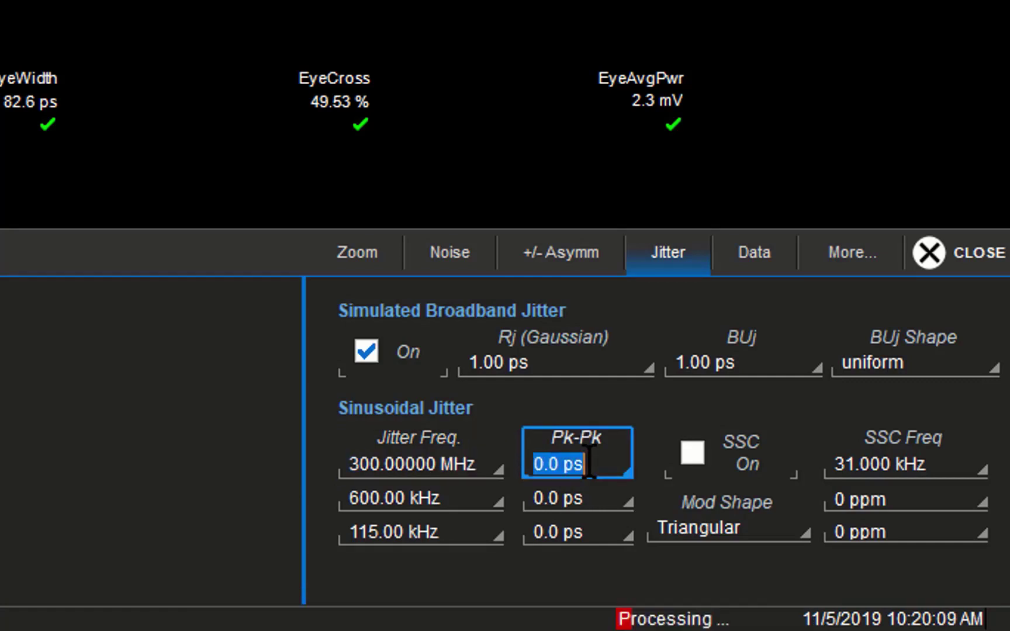
{"action": "type", "text": "10"}
{"action": "key", "text": "Return"}
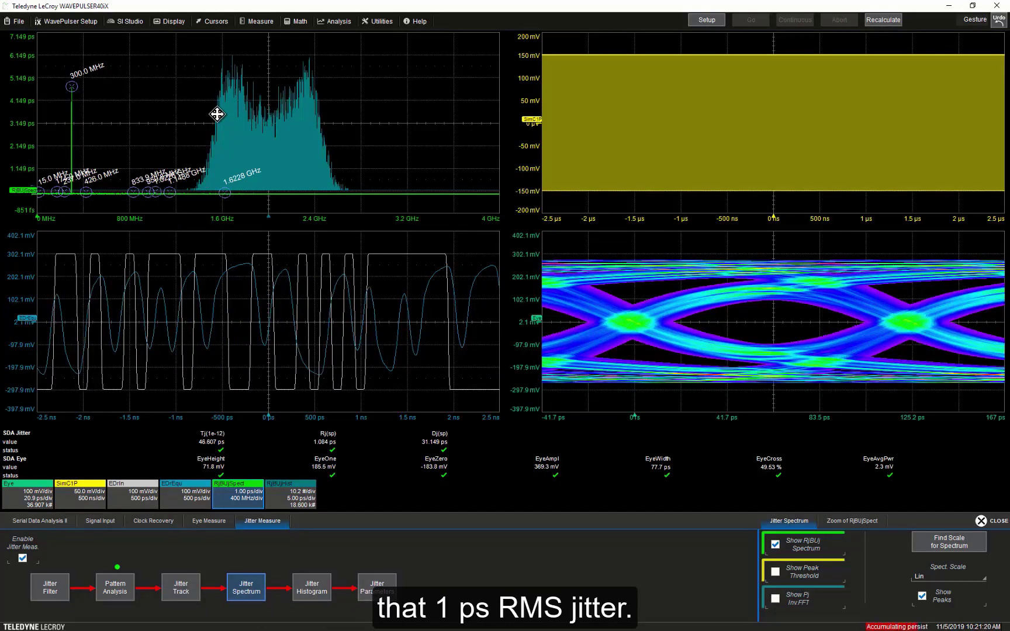
Step: Show the Q-Fit for RjBUj on the jitter histogram
{"action": "left_click", "coordinate": [312, 595]}
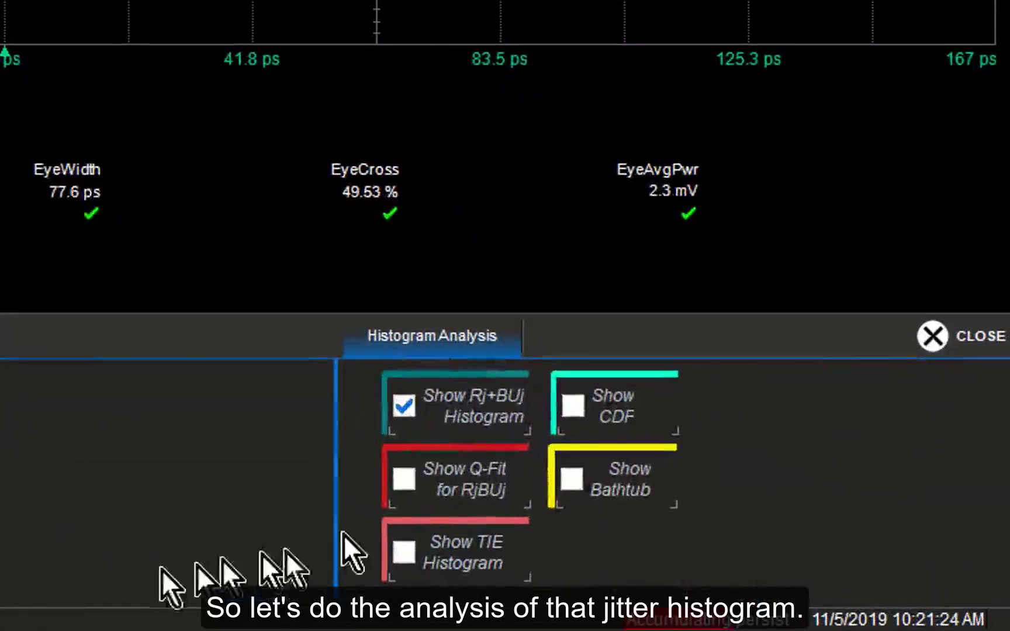
{"action": "left_click", "coordinate": [410, 478]}
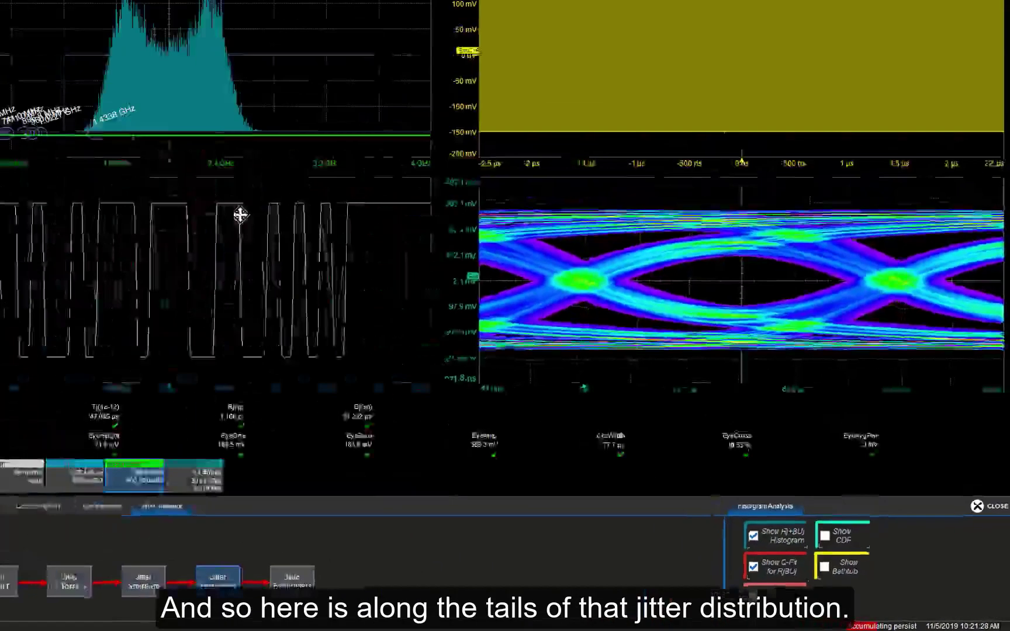